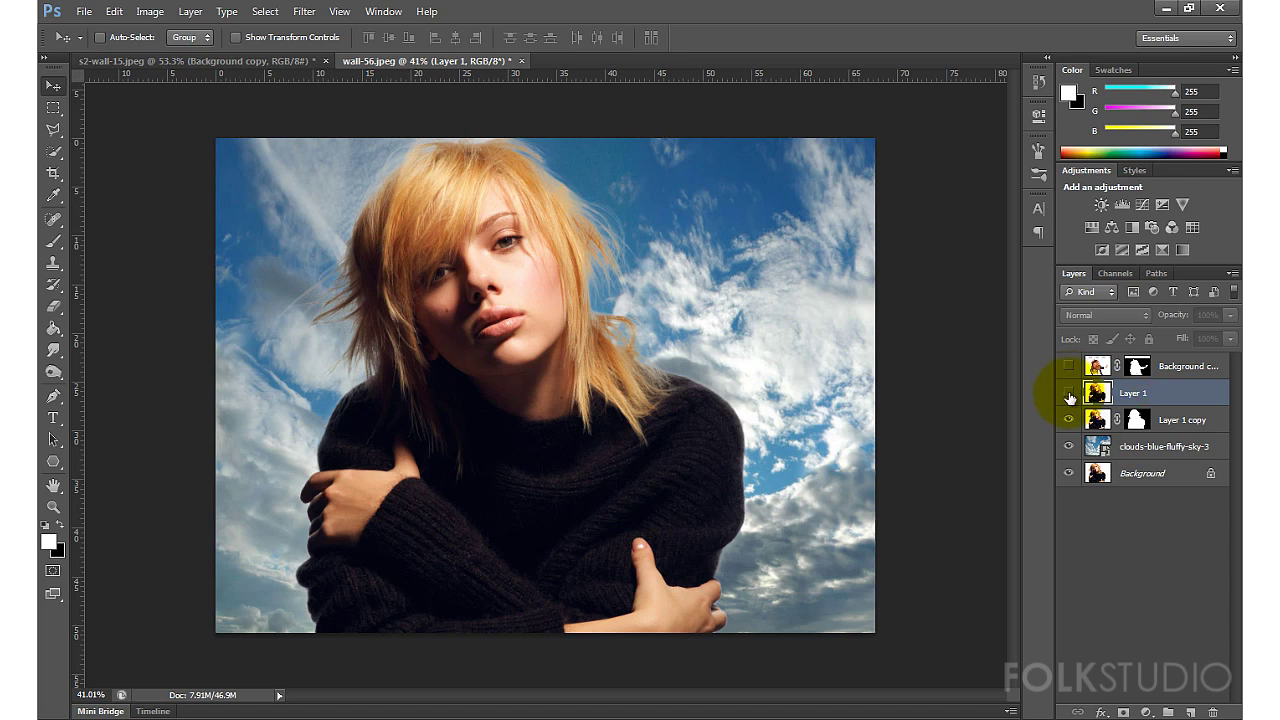
Step: Show Layer 1's white-background portrait, hide Layer 1 copy, and choose the Quick Selection tool
left_click(1069, 393)
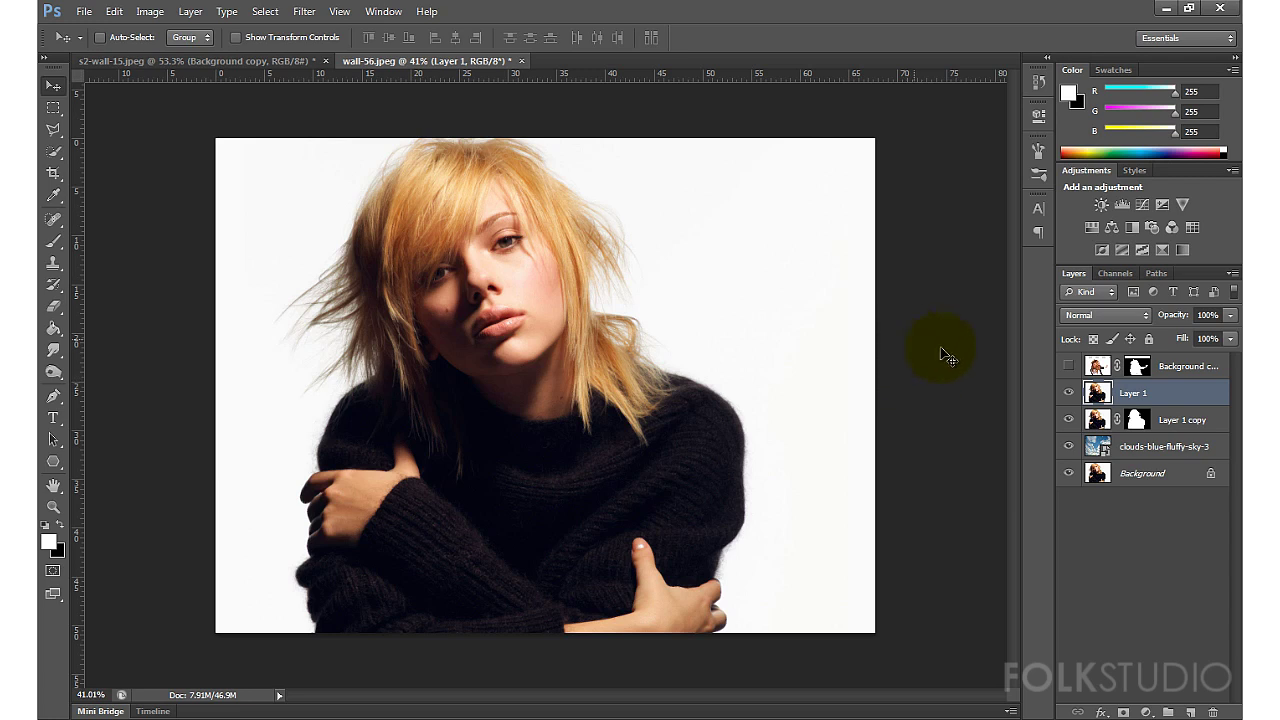
left_click(1068, 394)
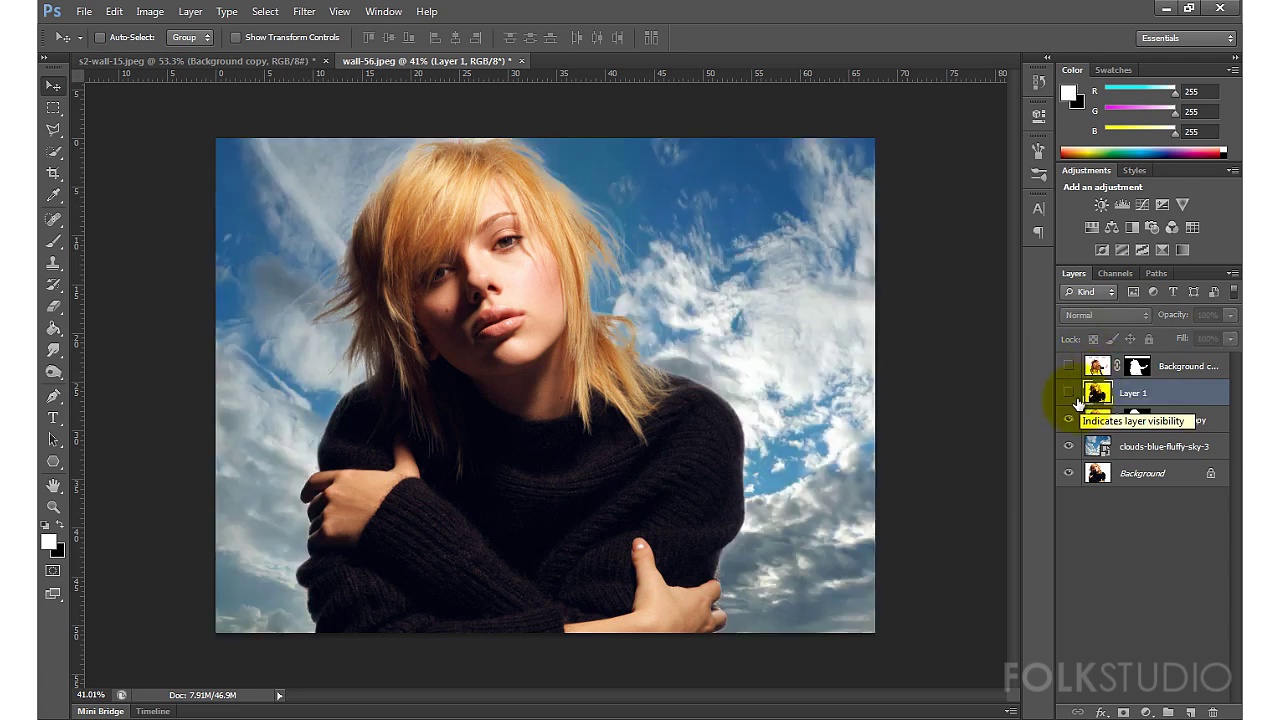
left_click(1071, 398)
left_click(1068, 420)
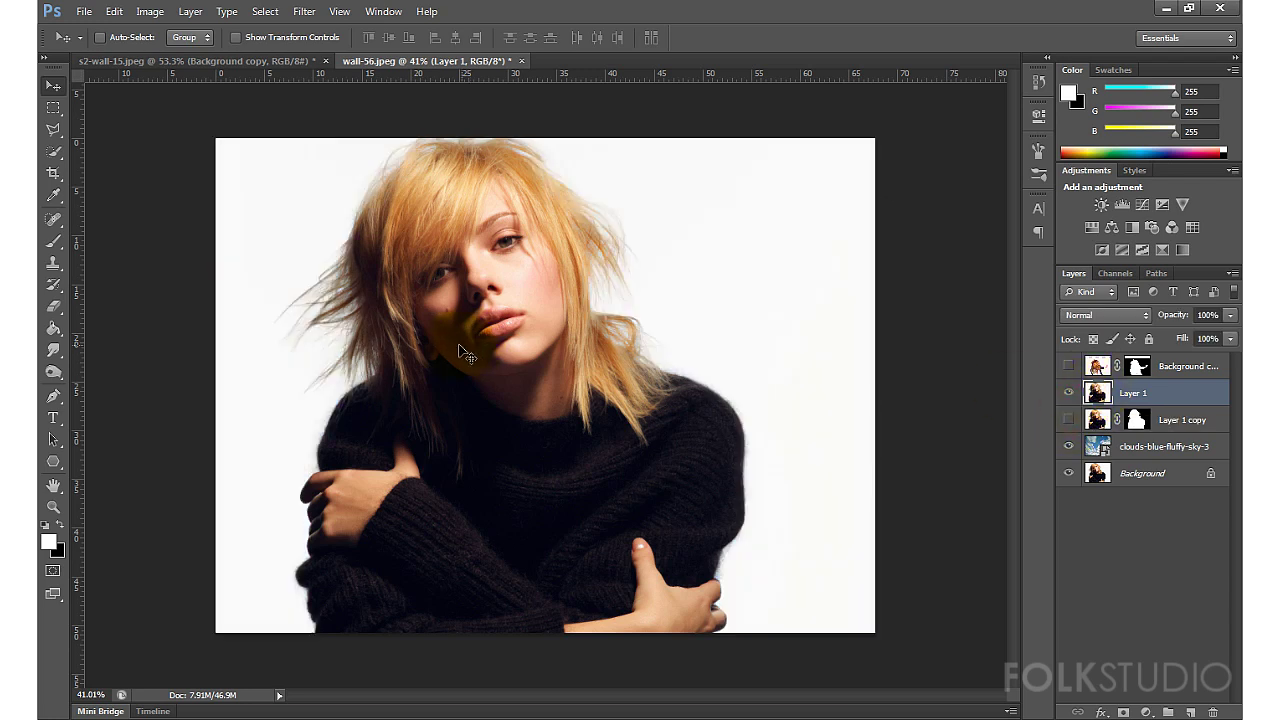
left_click(53, 151)
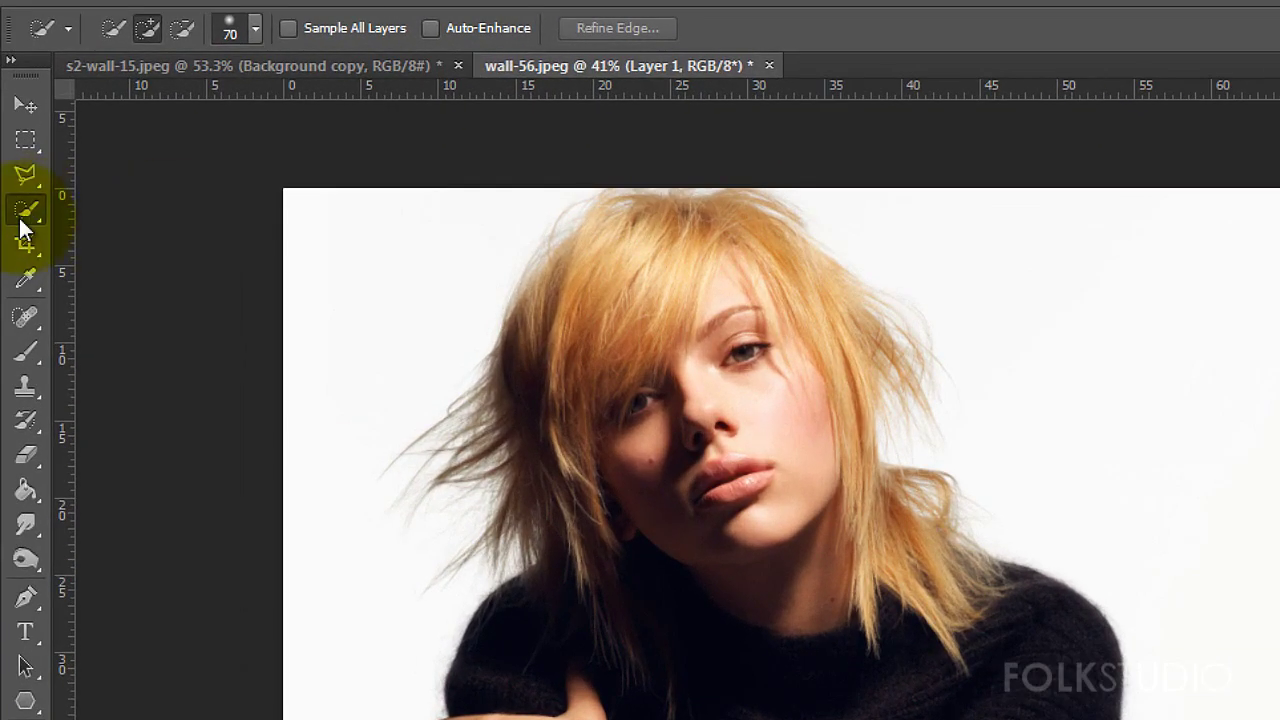
Step: Activate Quick Selection, start selecting the head, and set the brush size to 175
right_click(21, 220)
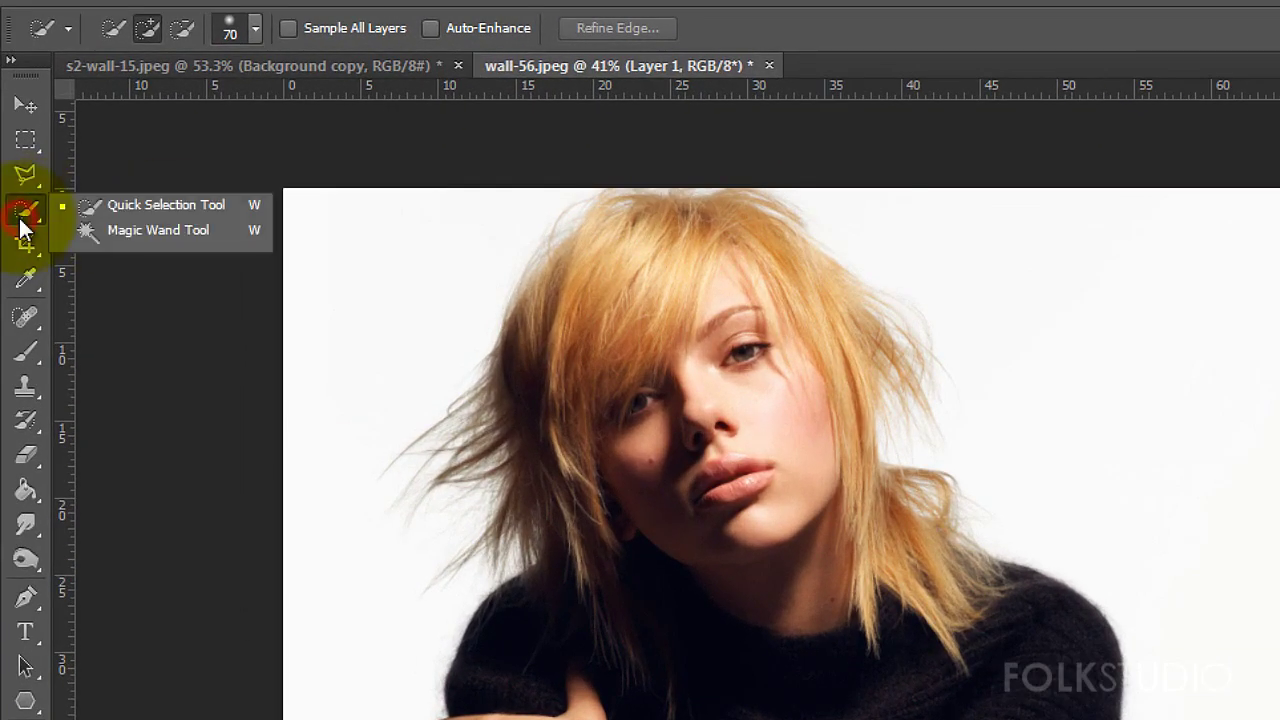
left_click(109, 206)
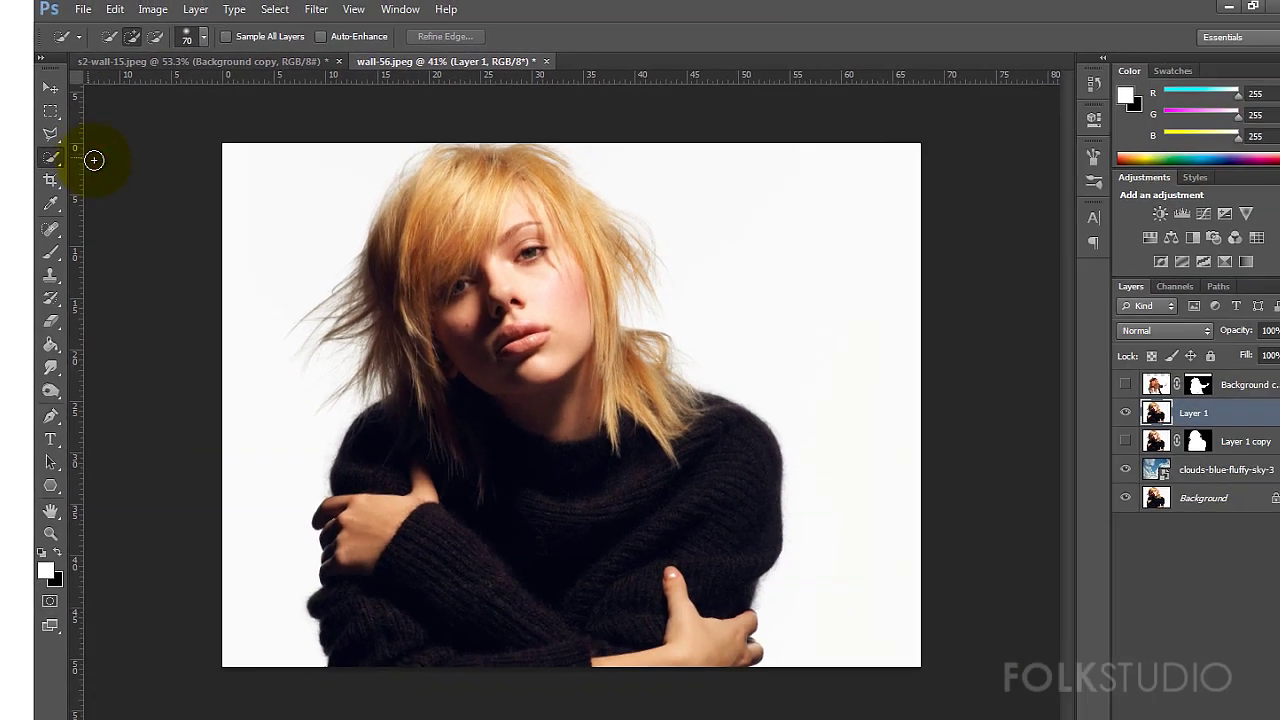
left_click_drag(471, 200, 688, 273)
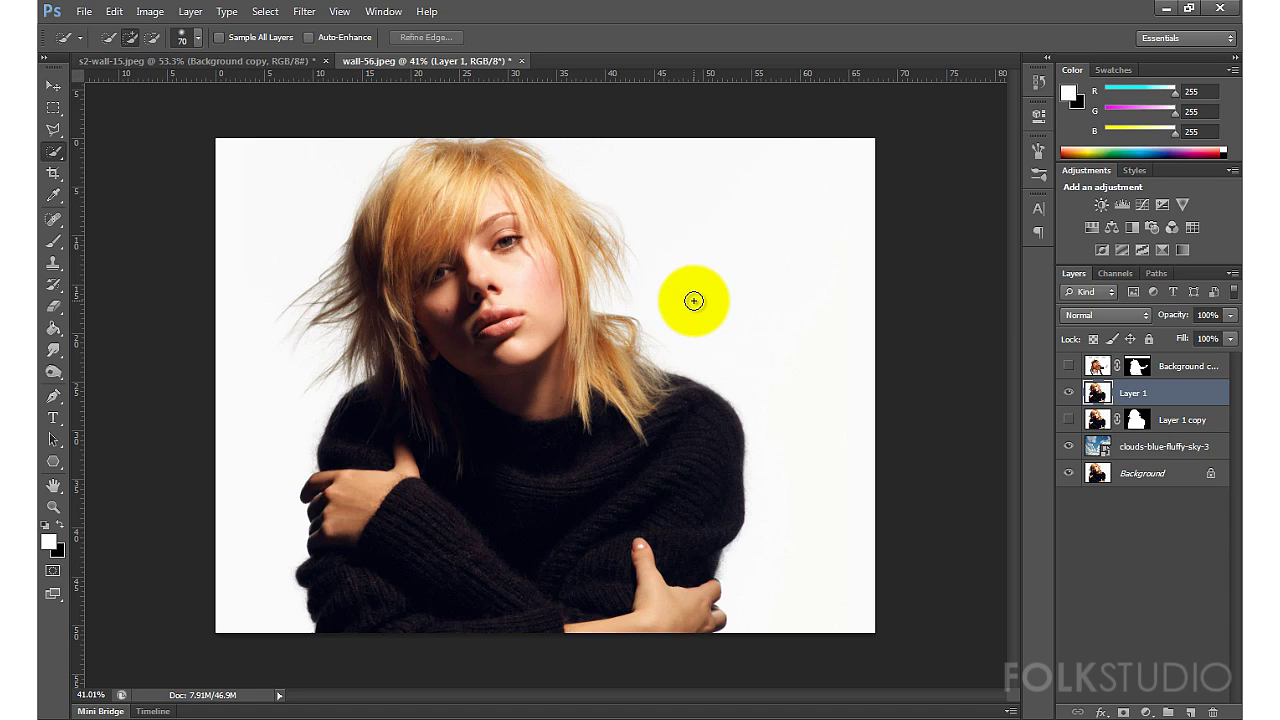
key("bracketright")
key("bracketright")
key("bracketright")
key("bracketright")
key("bracketright")
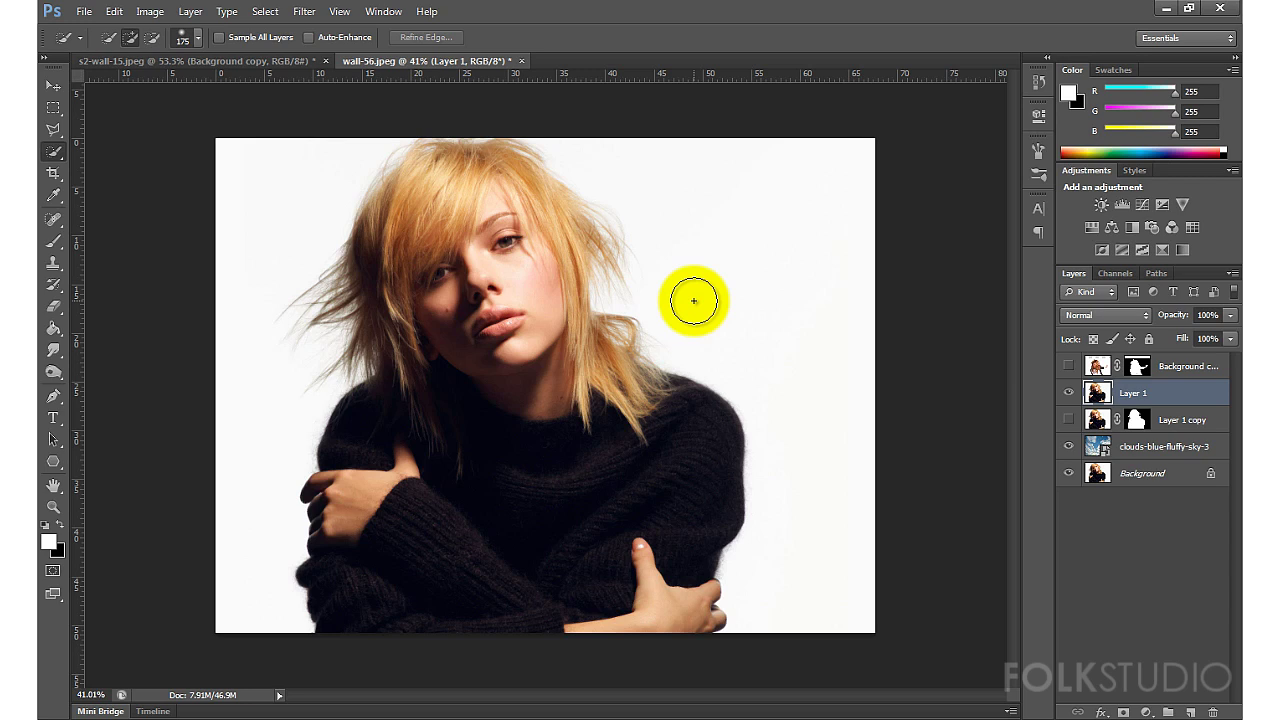
key("bracketleft")
key("bracketleft")
key("bracketleft")
key("bracketright")
key("bracketright")
key("bracketright")
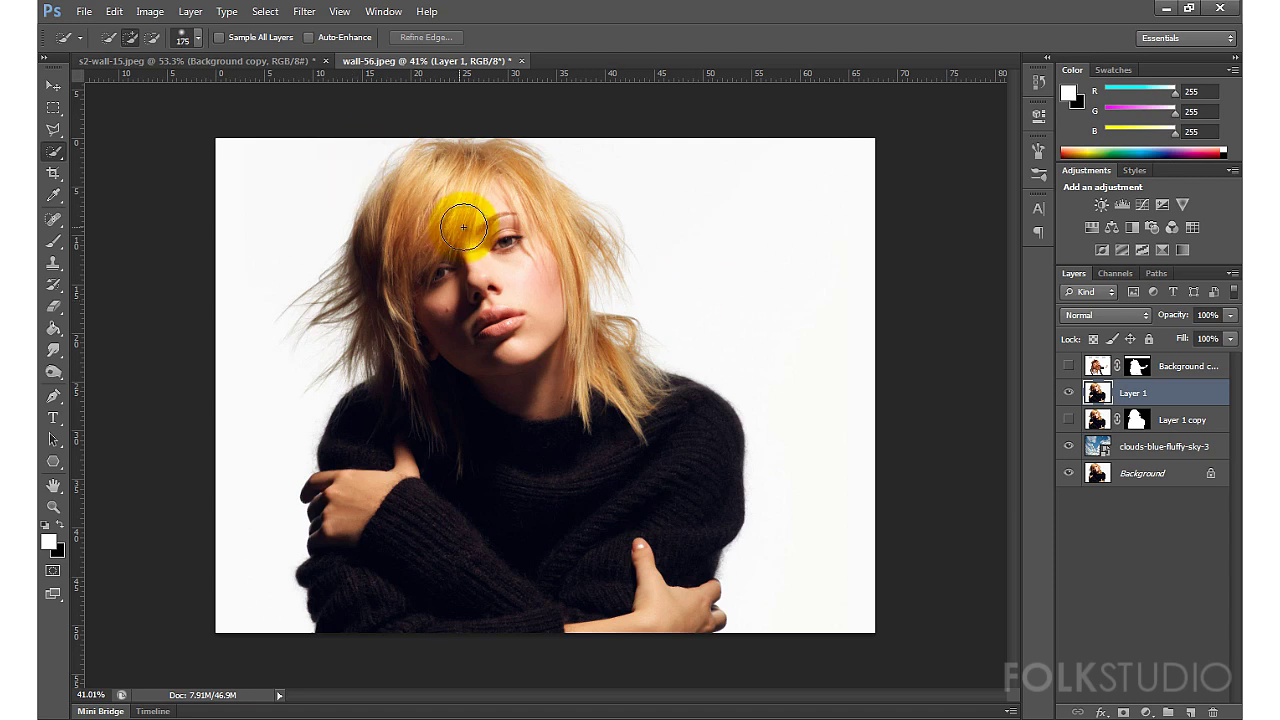
Step: Add the face, neck, hand, shoulder hair, left hair strands and forearm to the selection
mouse_move(482, 205)
left_mouse_down()
mouse_move(476, 408)
mouse_move(668, 525)
mouse_move(660, 590)
left_mouse_up()
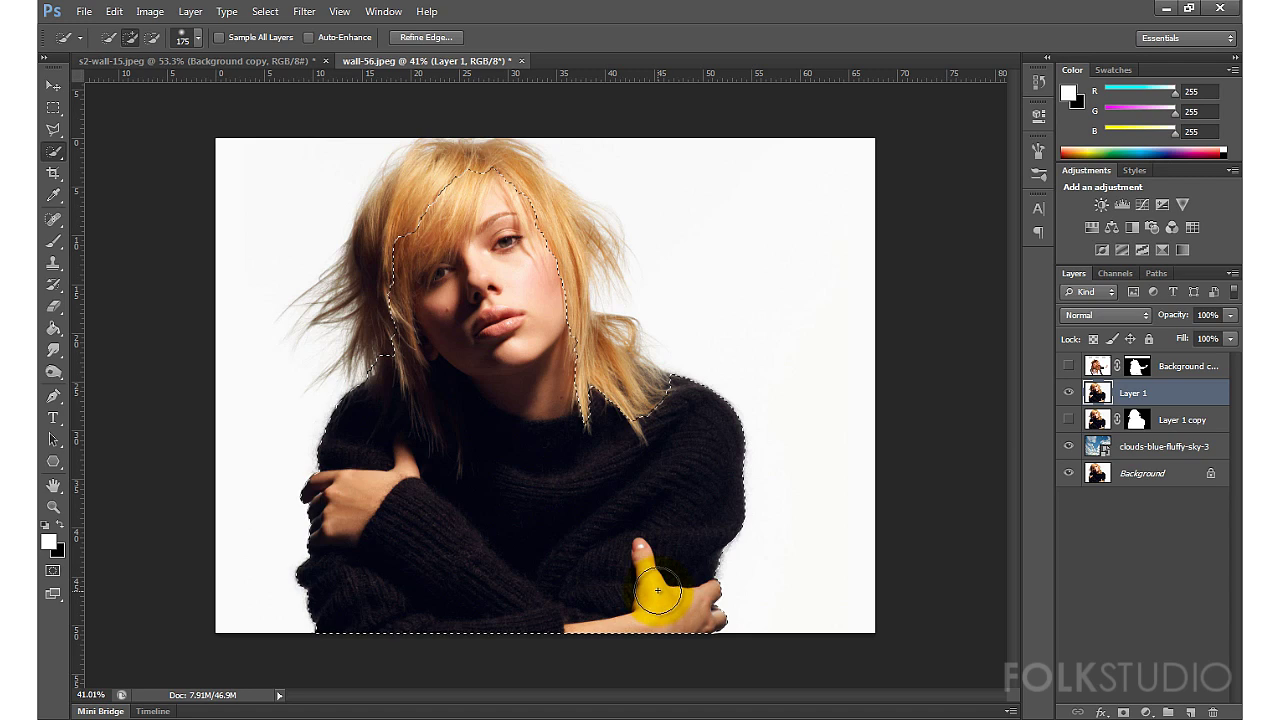
mouse_move(671, 497)
left_mouse_down()
mouse_move(551, 300)
mouse_move(543, 214)
mouse_move(443, 186)
mouse_move(405, 195)
left_mouse_up()
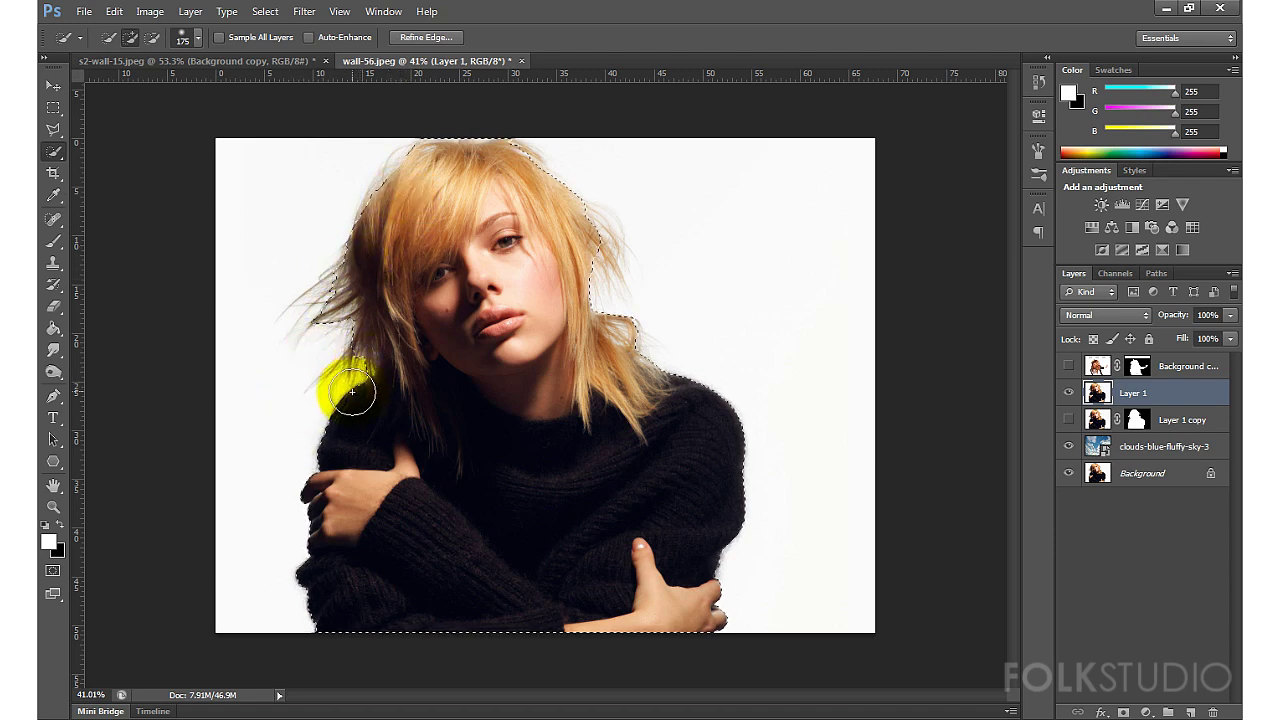
mouse_move(338, 263)
left_mouse_down()
mouse_move(443, 157)
mouse_move(528, 157)
mouse_move(571, 220)
mouse_move(573, 315)
mouse_move(634, 371)
mouse_move(629, 343)
mouse_move(554, 337)
mouse_move(543, 320)
left_mouse_up()
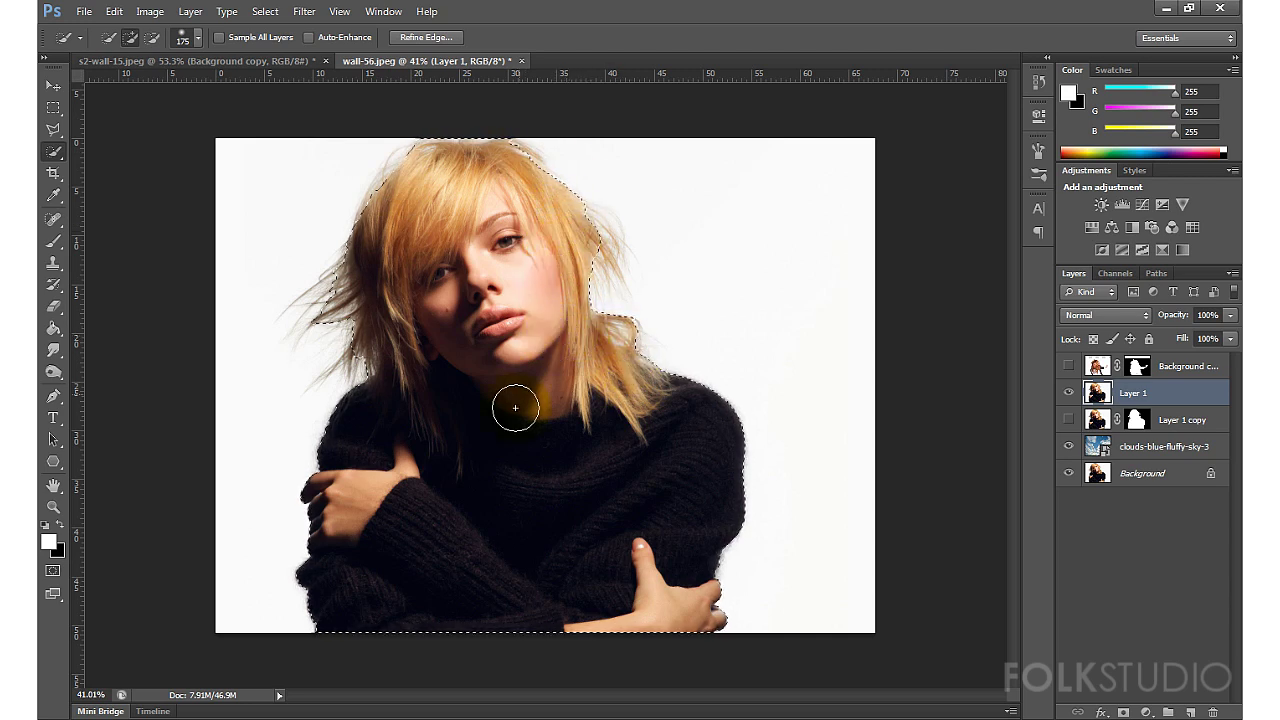
left_click(481, 249)
left_click_drag(563, 614, 563, 611)
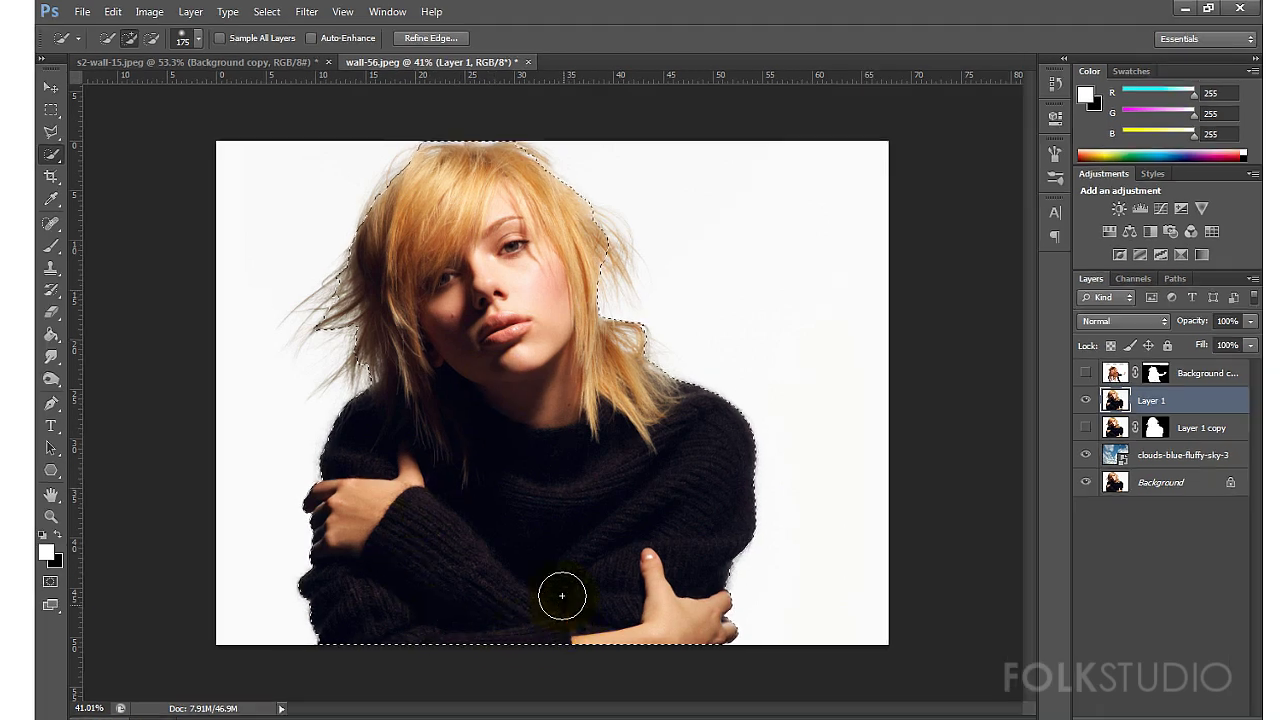
left_click(435, 41)
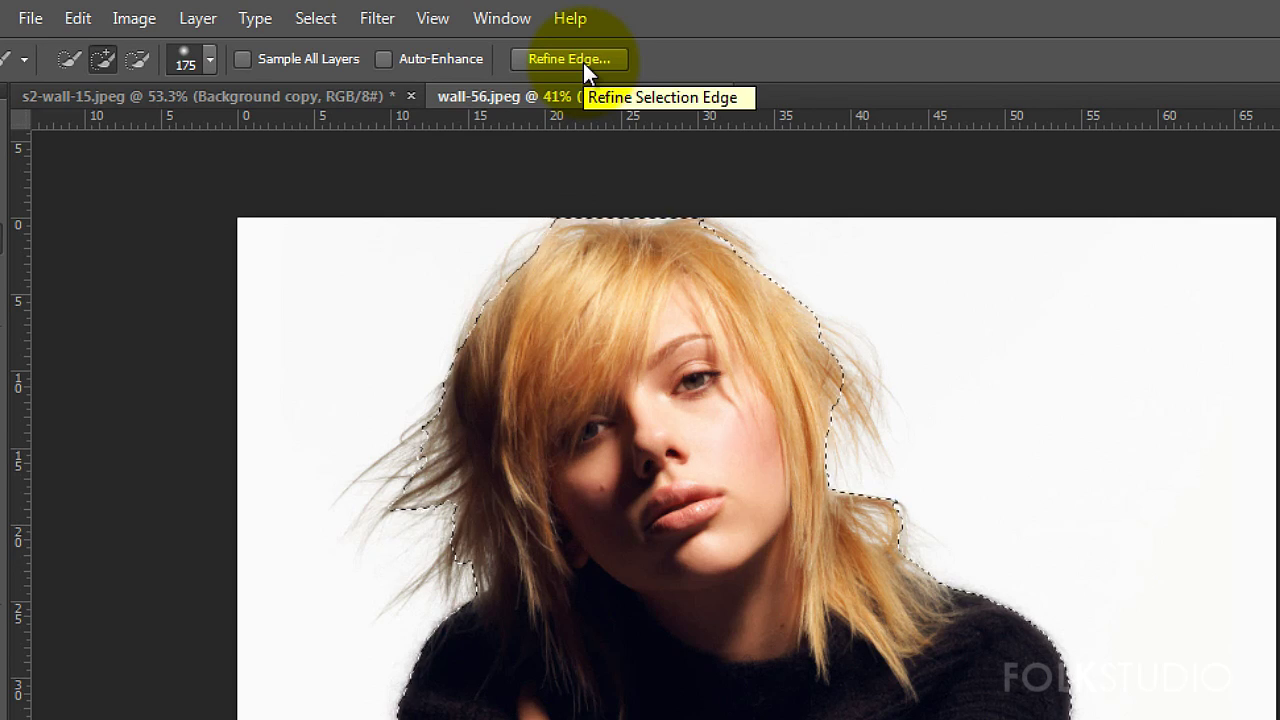
Step: Open Refine Edge and brush along the top hair edge to recover the strands
left_click(583, 62)
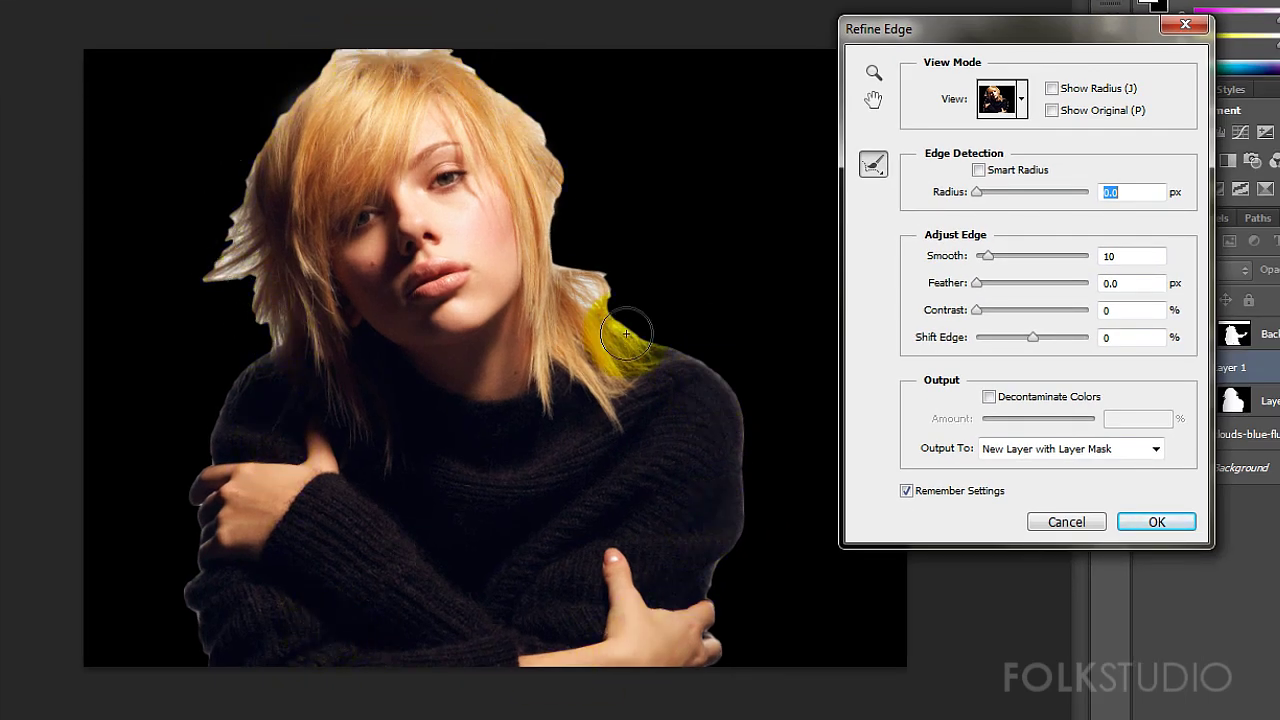
mouse_move(972, 35)
left_mouse_down()
mouse_move(979, 12)
mouse_move(1019, 24)
left_mouse_up()
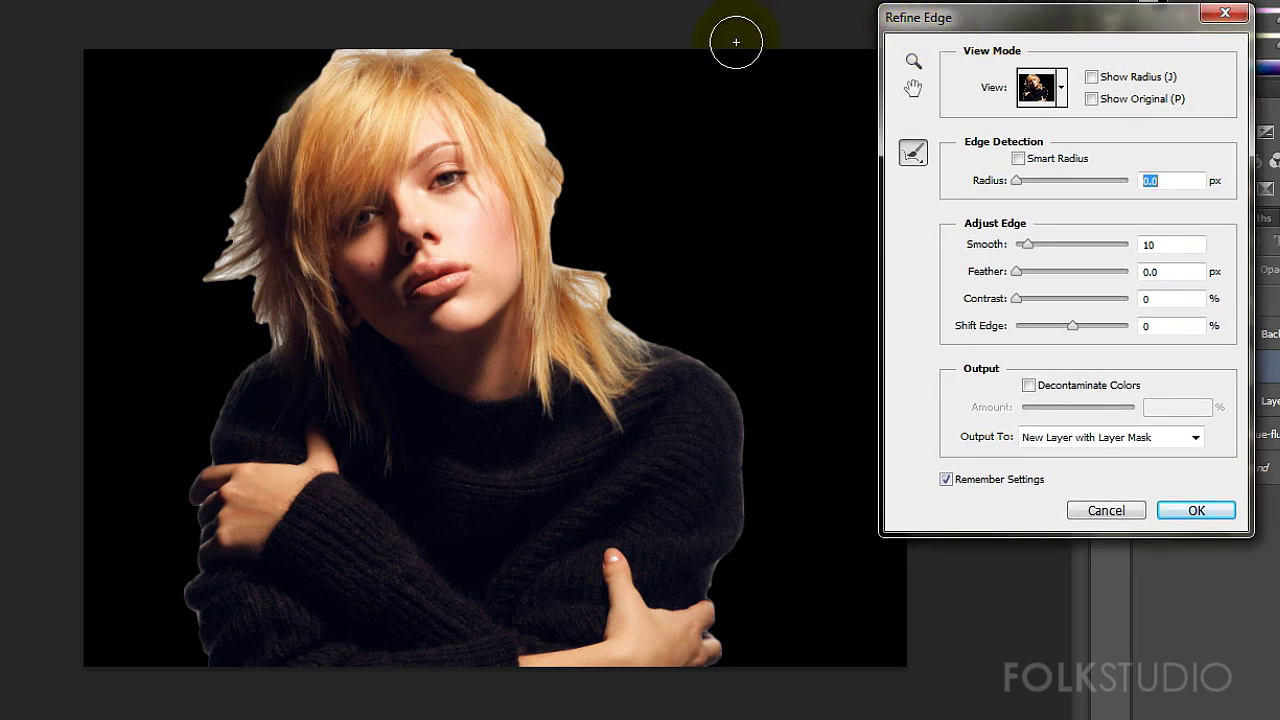
left_click_drag(432, 52, 406, 80)
mouse_move(514, 114)
left_mouse_down()
mouse_move(418, 52)
mouse_move(305, 73)
mouse_move(223, 237)
mouse_move(275, 340)
mouse_move(207, 298)
mouse_move(214, 240)
mouse_move(266, 143)
mouse_move(366, 34)
mouse_move(488, 73)
mouse_move(537, 120)
mouse_move(560, 149)
mouse_move(580, 271)
mouse_move(663, 339)
mouse_move(591, 280)
mouse_move(566, 149)
mouse_move(591, 251)
mouse_move(616, 258)
left_mouse_up()
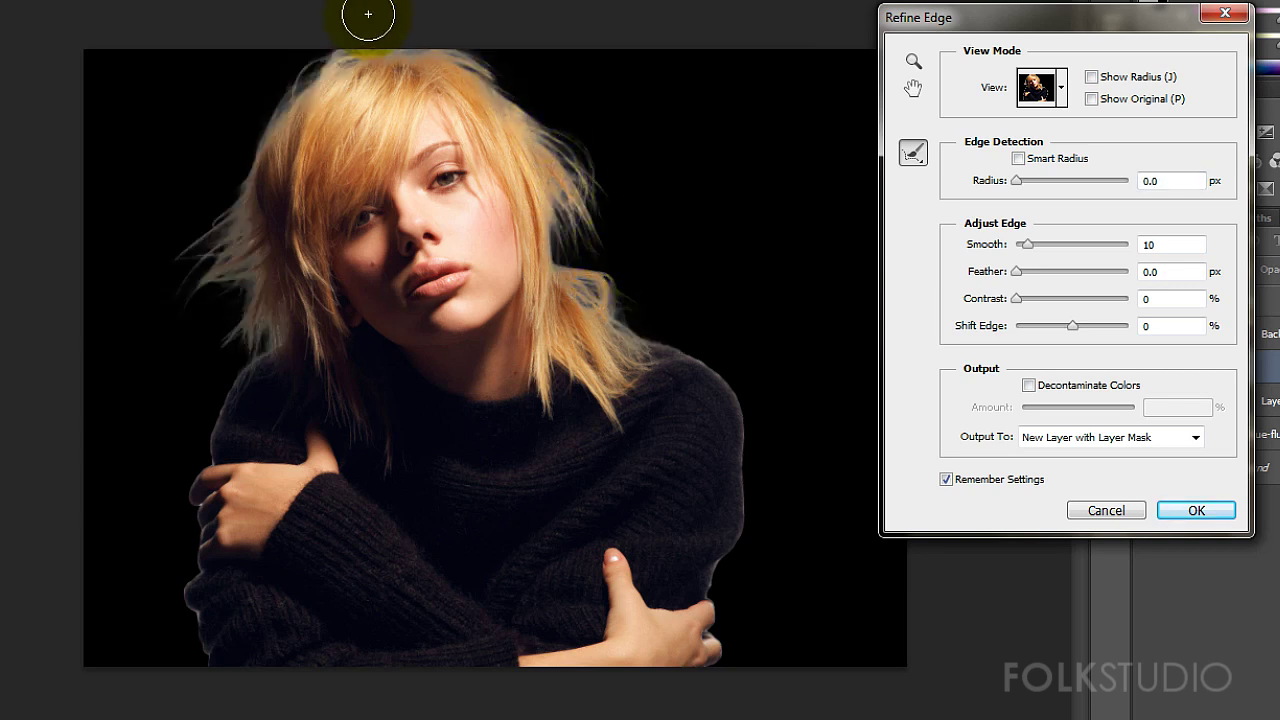
Step: Refine the hair edges across the top and down the left side
mouse_move(400, 34)
left_mouse_down()
mouse_move(420, 45)
mouse_move(257, 137)
mouse_move(186, 294)
mouse_move(177, 385)
left_mouse_up()
left_click(348, 52)
left_click(268, 271)
mouse_move(268, 271)
left_mouse_down()
mouse_move(177, 371)
mouse_move(277, 286)
mouse_move(292, 338)
mouse_move(146, 301)
left_mouse_up()
mouse_move(161, 232)
left_mouse_down()
mouse_move(257, 200)
mouse_move(286, 106)
mouse_move(388, 18)
mouse_move(343, 51)
mouse_move(471, 63)
mouse_move(634, 234)
mouse_move(576, 150)
mouse_move(643, 323)
mouse_move(563, 229)
mouse_move(561, 193)
left_mouse_up()
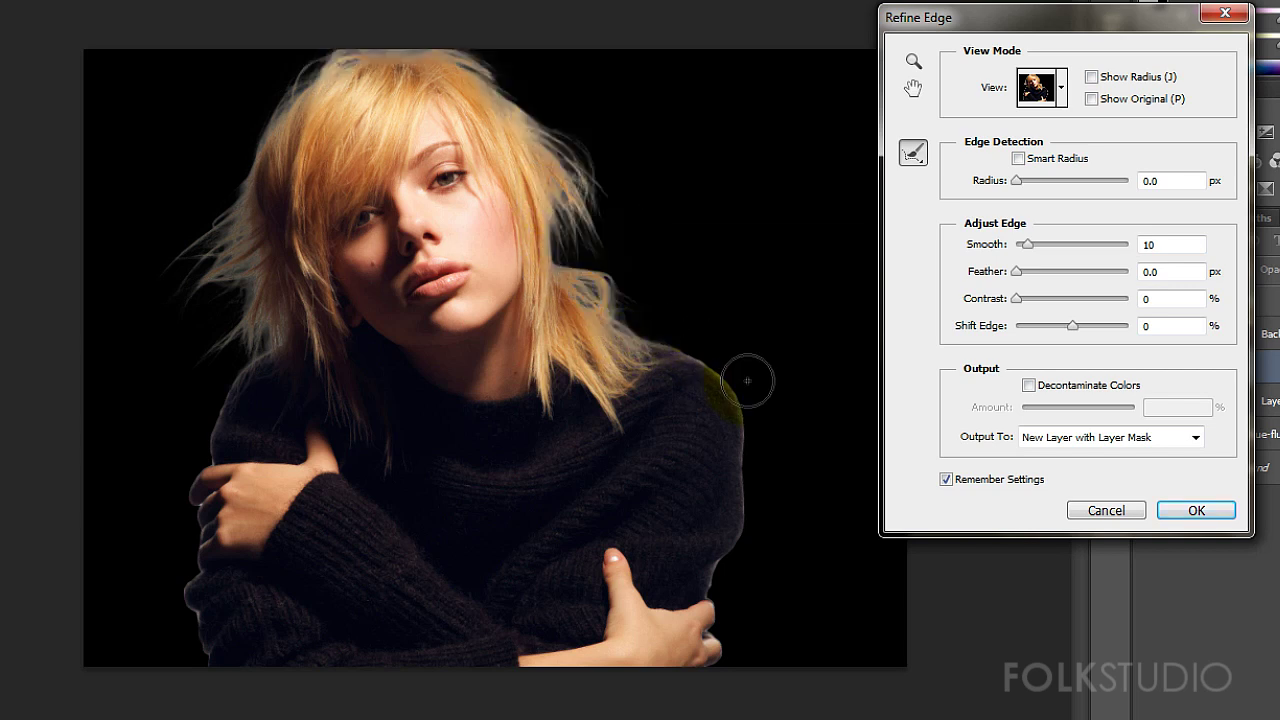
Step: Refine the shoulder and lower-left arm edges, set Smooth to 0, and adjust the Radius
mouse_move(634, 314)
left_mouse_down()
mouse_move(643, 337)
mouse_move(729, 371)
mouse_move(745, 440)
mouse_move(720, 571)
mouse_move(740, 540)
left_mouse_up()
mouse_move(241, 366)
left_mouse_down()
mouse_move(251, 349)
mouse_move(214, 429)
mouse_move(233, 407)
mouse_move(210, 402)
left_mouse_up()
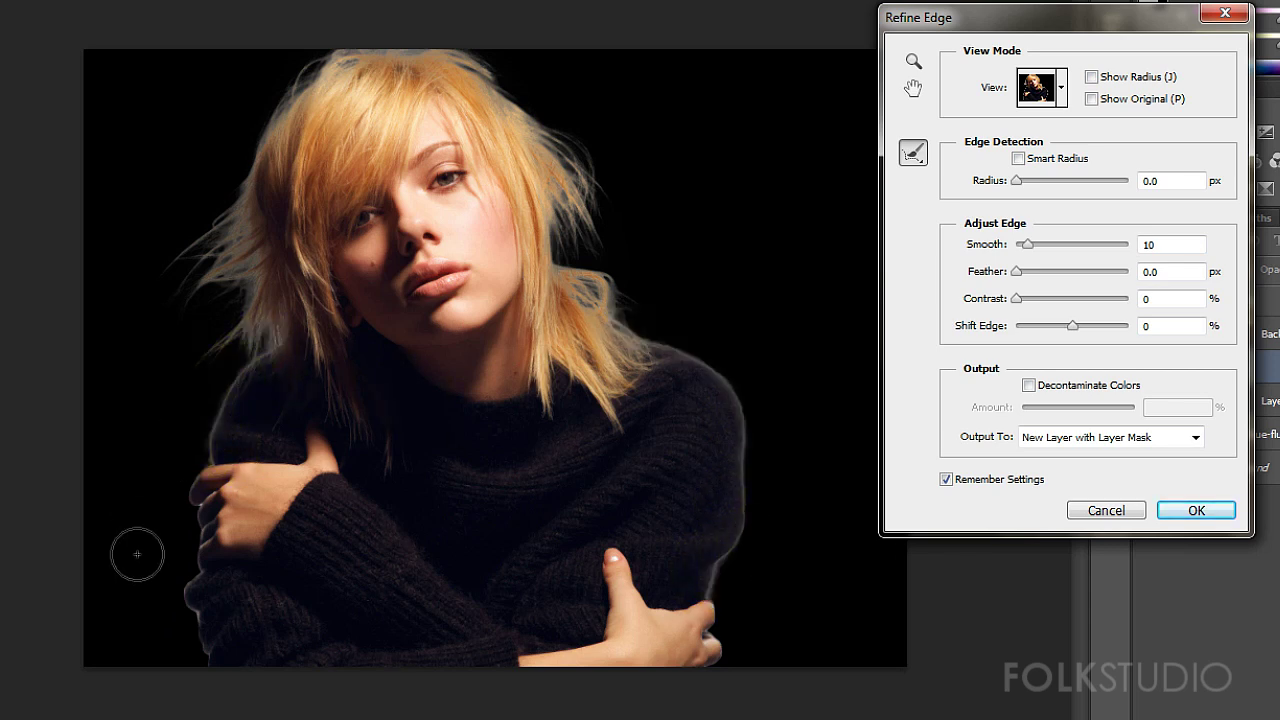
mouse_move(190, 570)
left_mouse_down()
mouse_move(214, 677)
mouse_move(186, 600)
mouse_move(192, 676)
mouse_move(362, 630)
left_mouse_up()
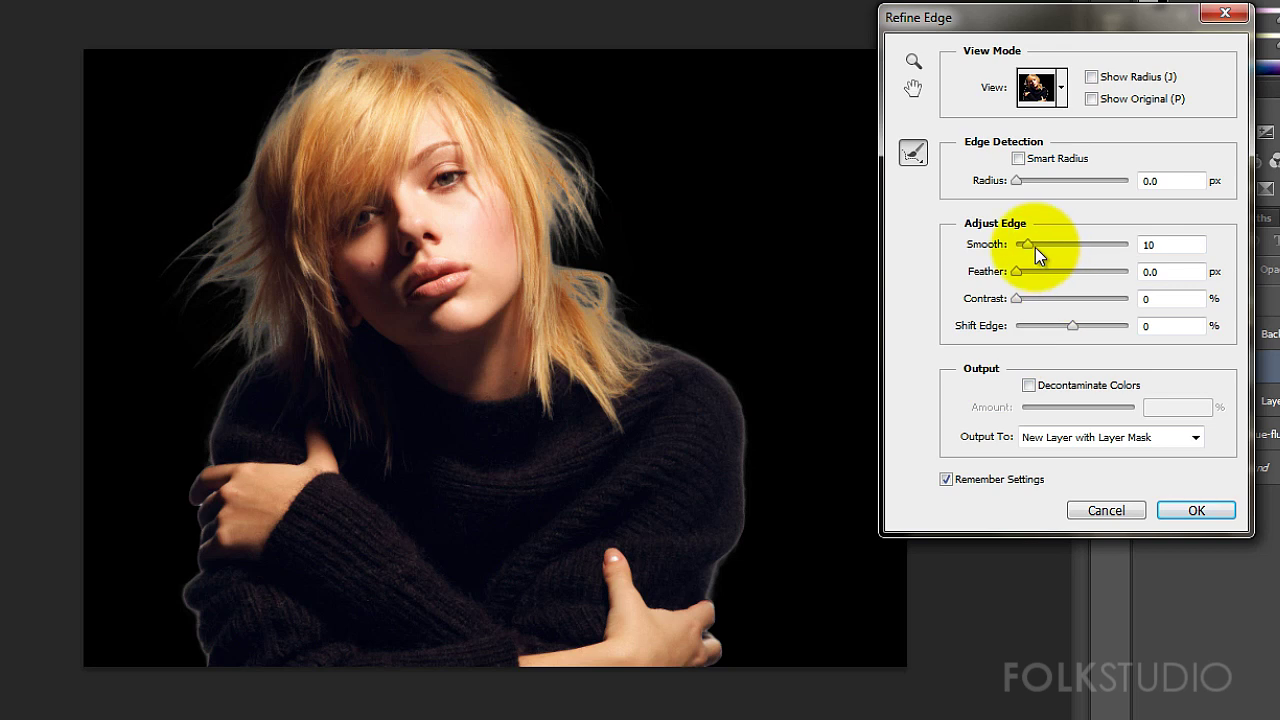
mouse_move(1032, 245)
left_mouse_down()
mouse_move(1087, 243)
mouse_move(1014, 256)
left_mouse_up()
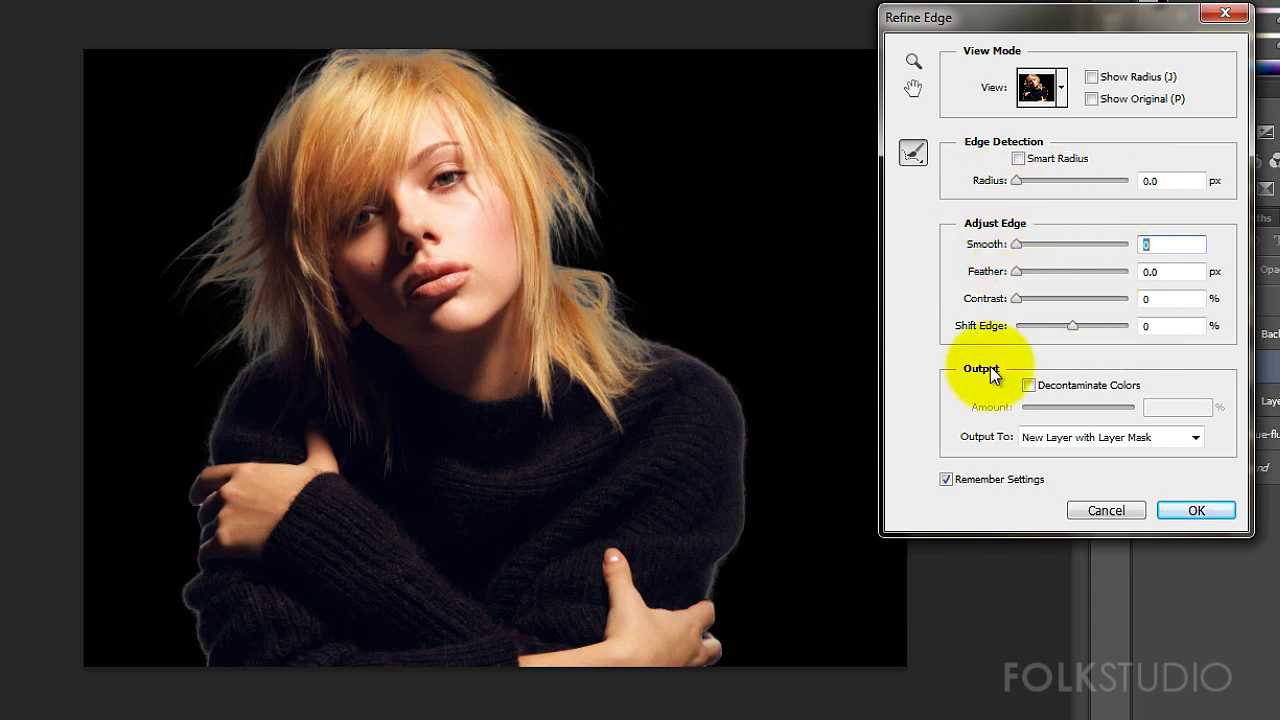
mouse_move(1016, 181)
left_mouse_down()
mouse_move(1041, 183)
mouse_move(997, 190)
left_mouse_up()
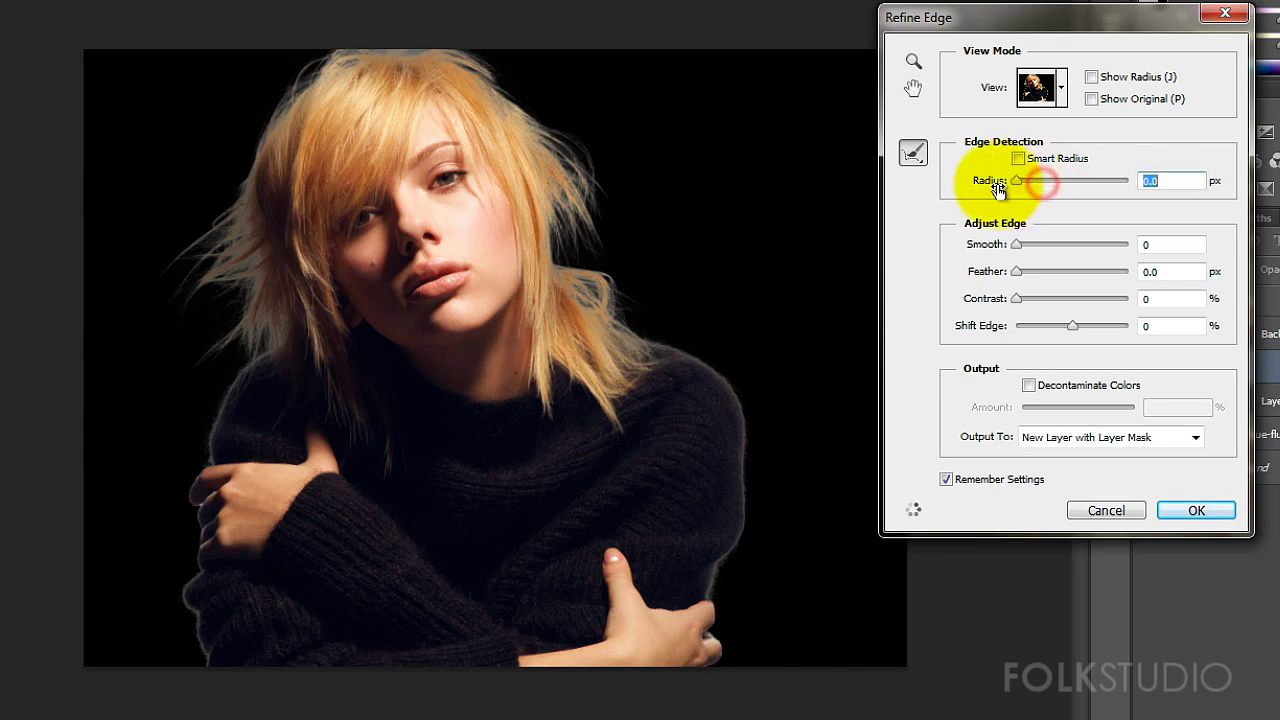
Step: Output the refined selection as a New Layer with Layer Mask and apply it
left_click(1018, 183)
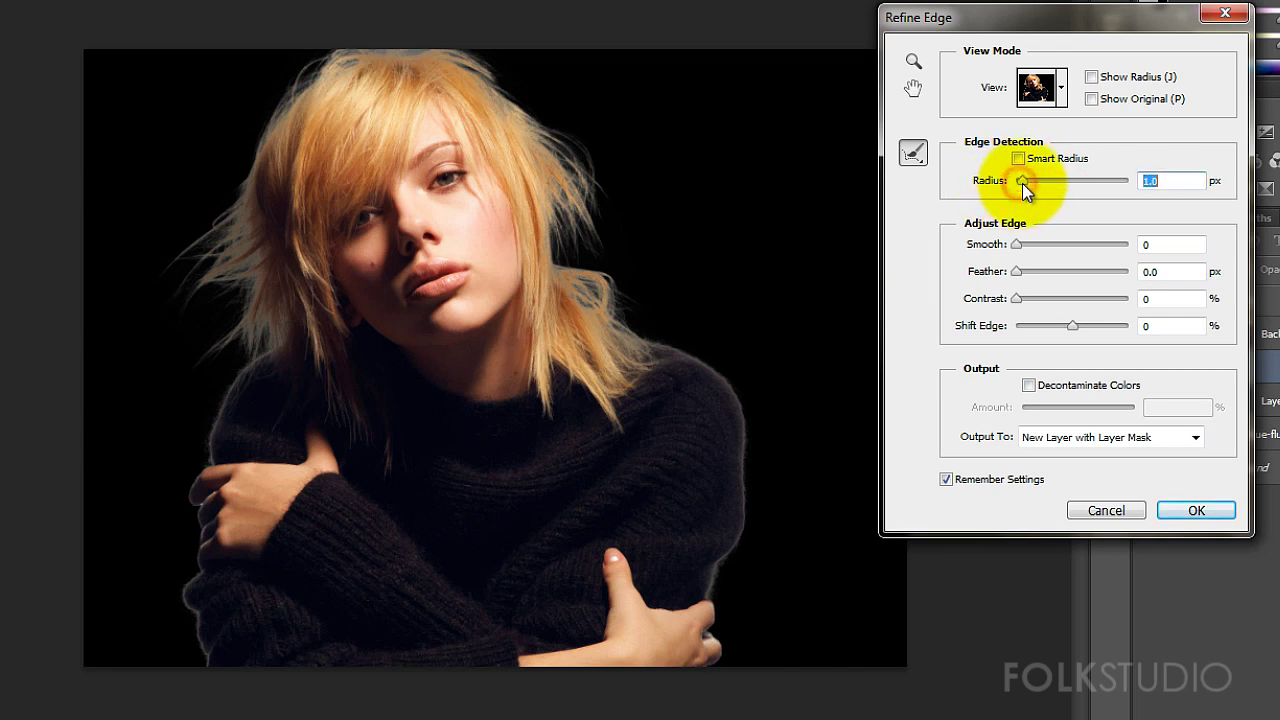
left_click(1020, 183)
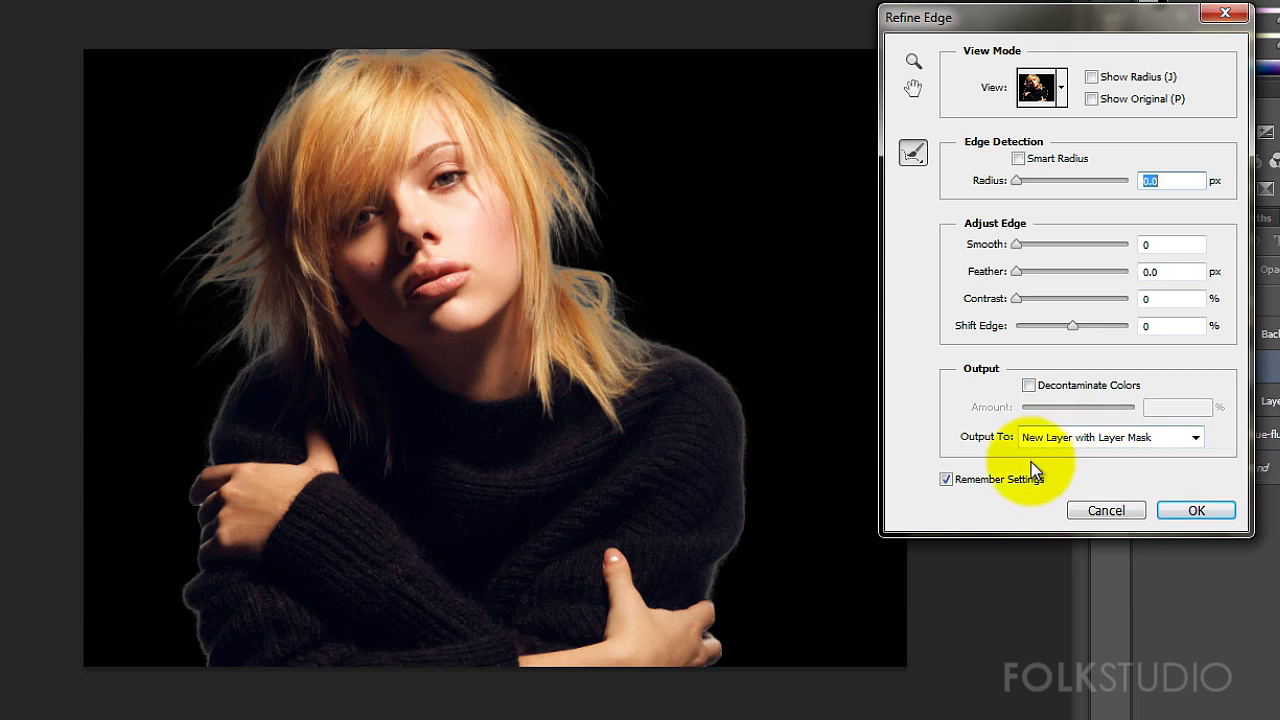
left_click(1196, 439)
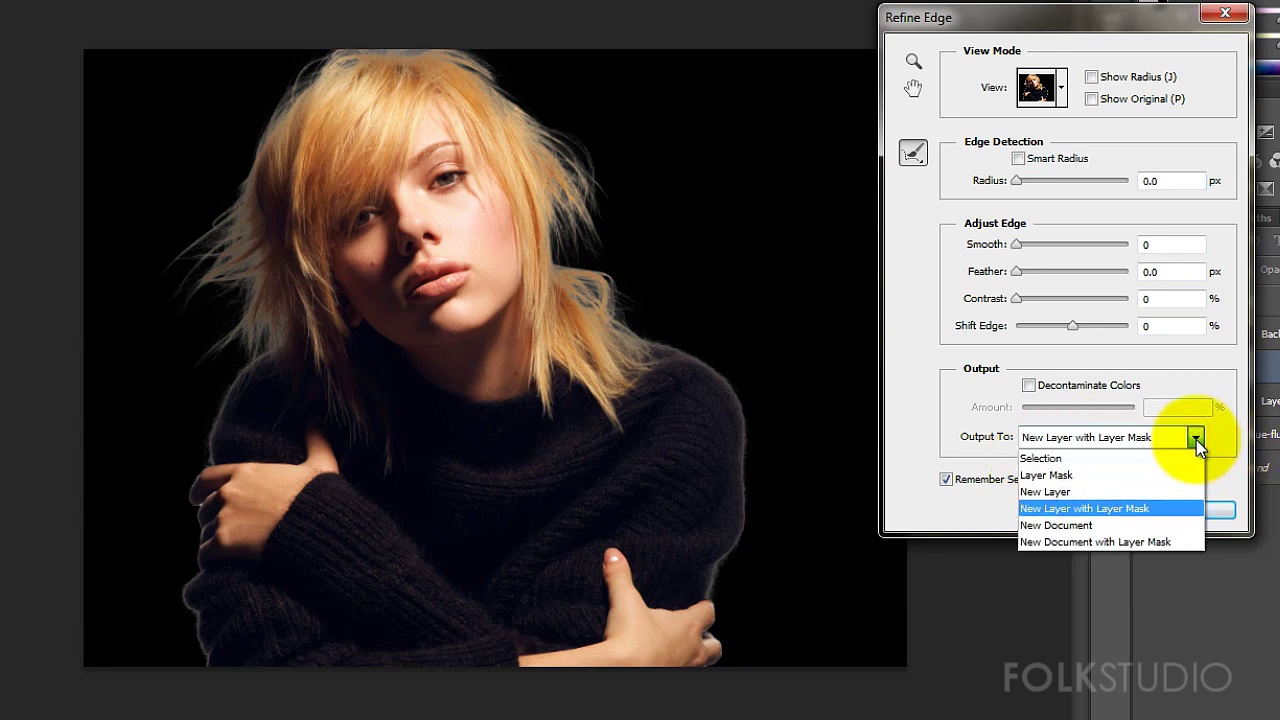
left_click(1200, 438)
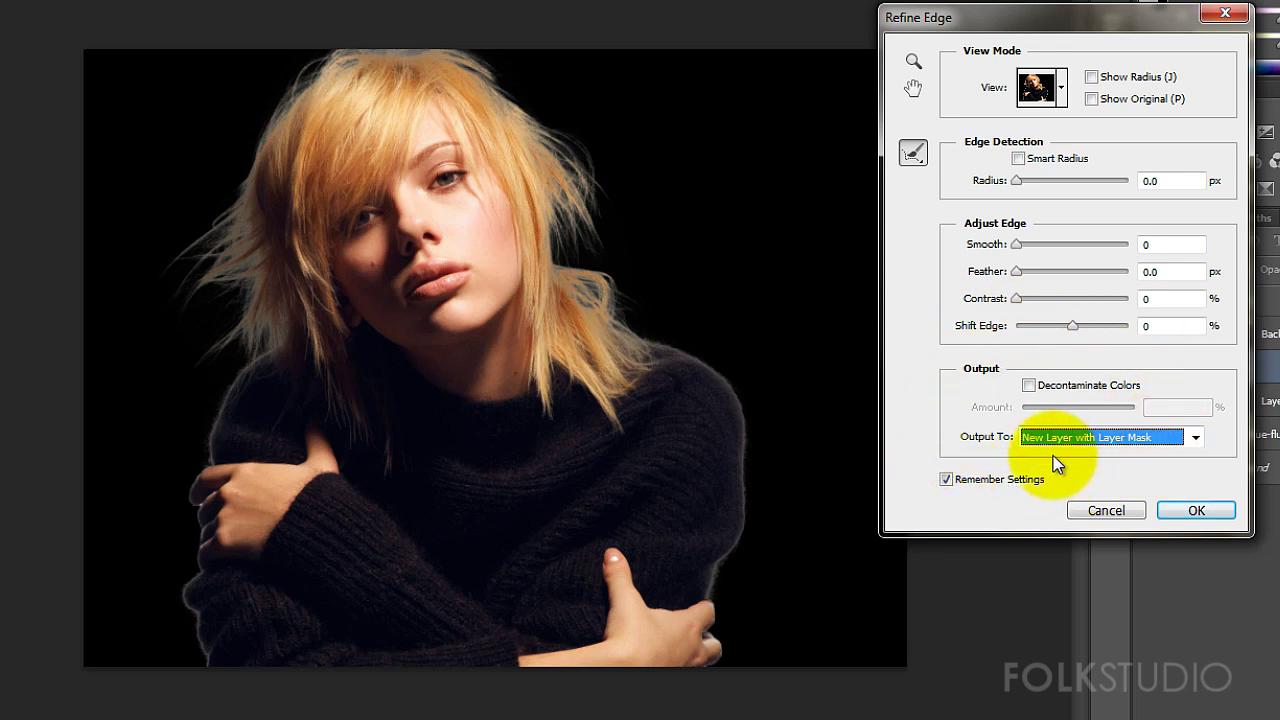
left_click(1200, 510)
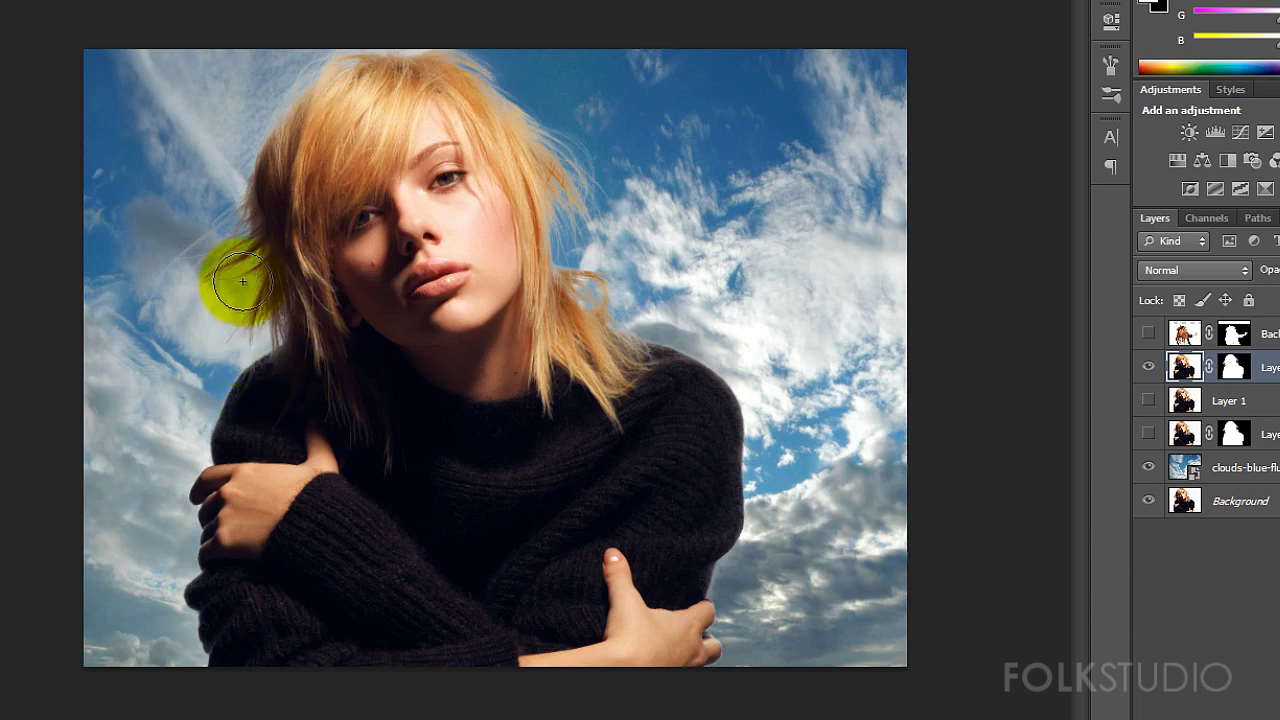
Step: Retouch the blonde hair edges against the sky across the top, left and right
mouse_move(470, 75)
left_mouse_down()
mouse_move(588, 184)
mouse_move(592, 275)
left_mouse_up()
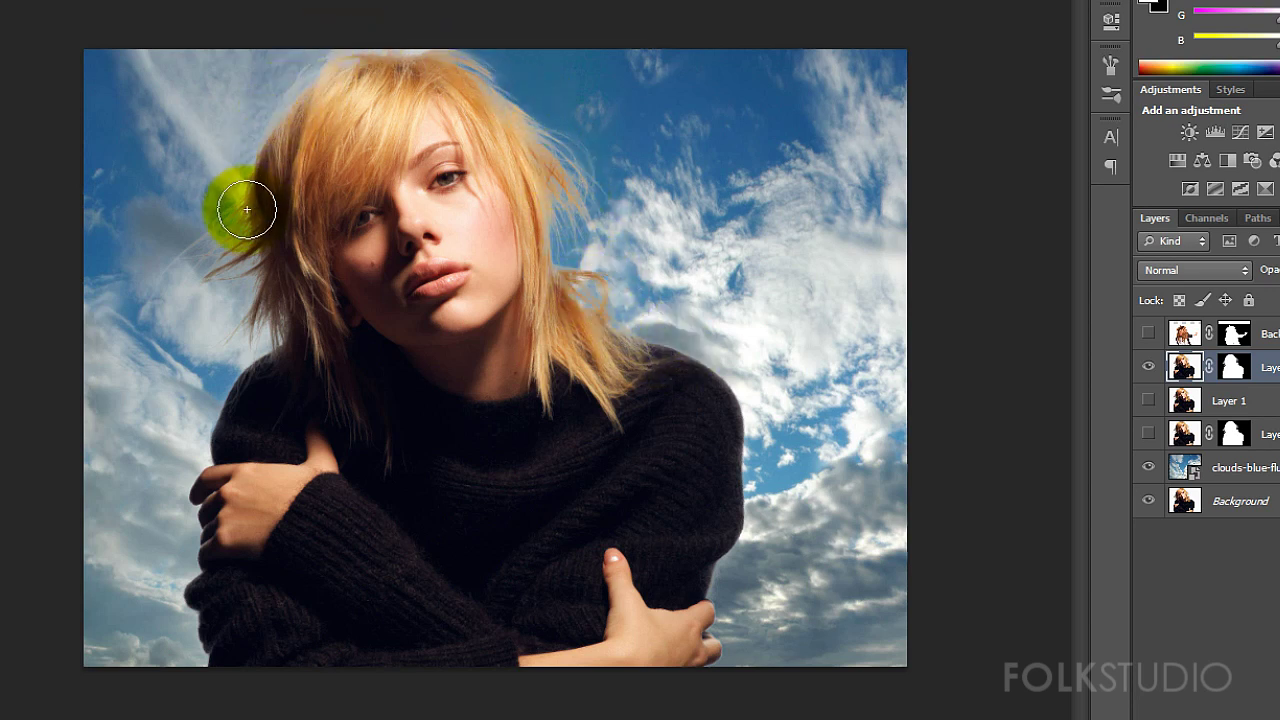
left_click_drag(246, 209, 204, 301)
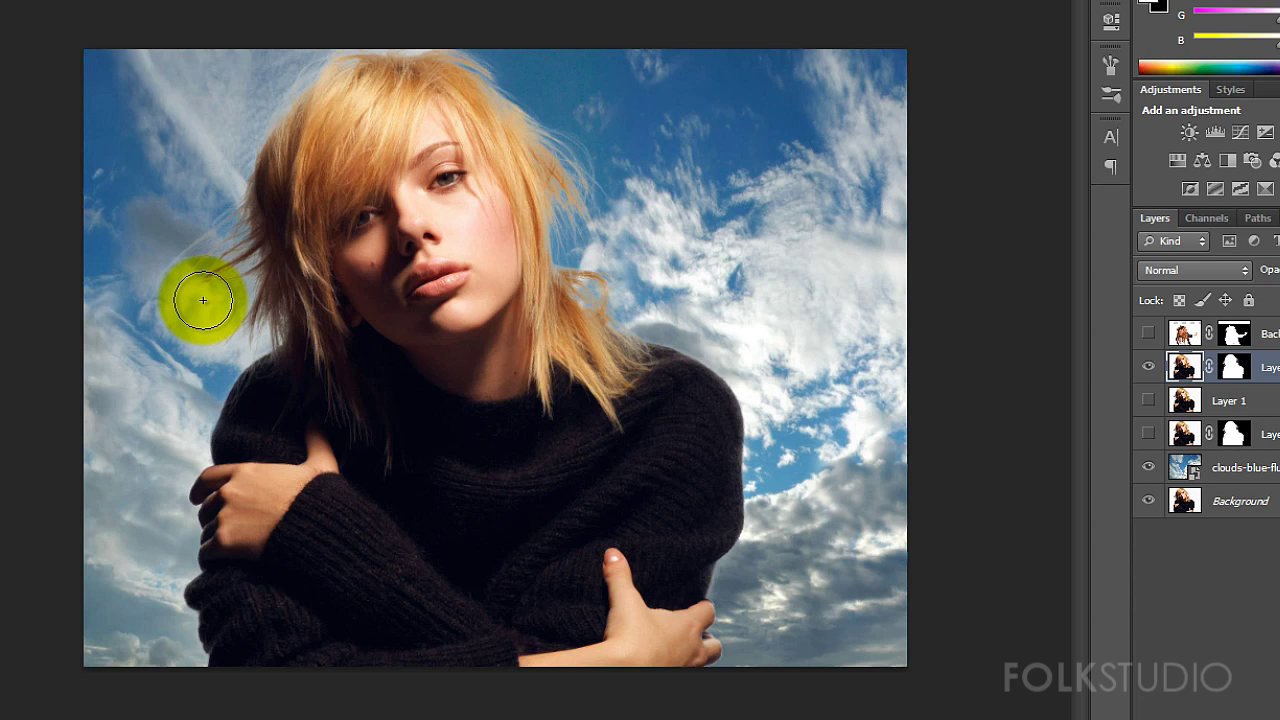
left_click_drag(246, 323, 256, 160)
mouse_move(563, 126)
left_mouse_down()
mouse_move(587, 285)
mouse_move(630, 320)
left_mouse_up()
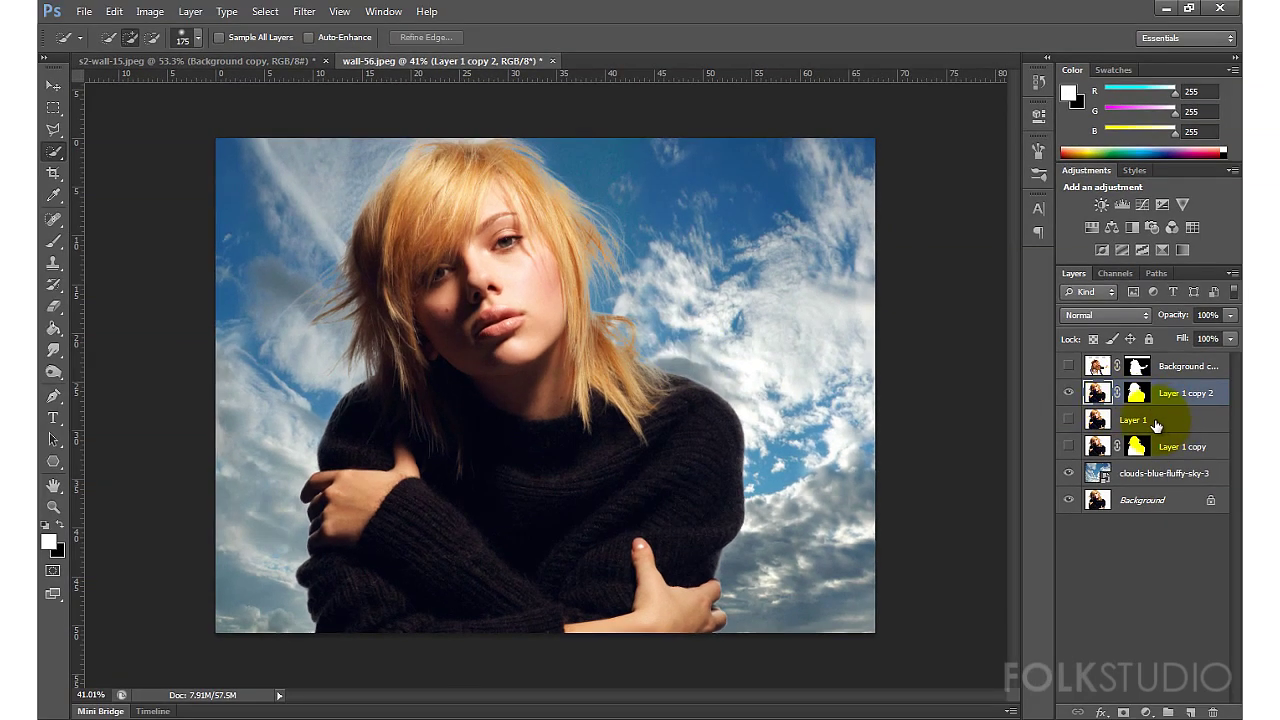
Step: Toggle layer visibility to compare the two cutouts, then bring up the 01 W BG folder
left_click(1068, 394)
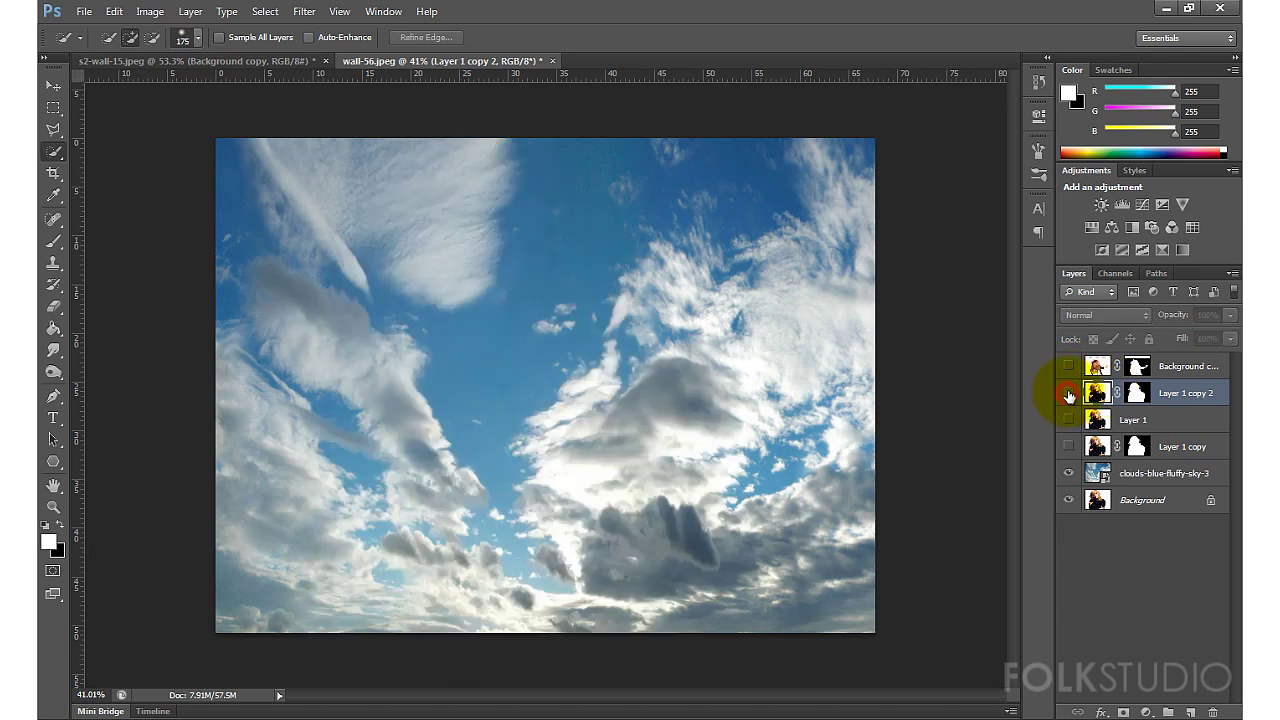
left_click(1069, 367)
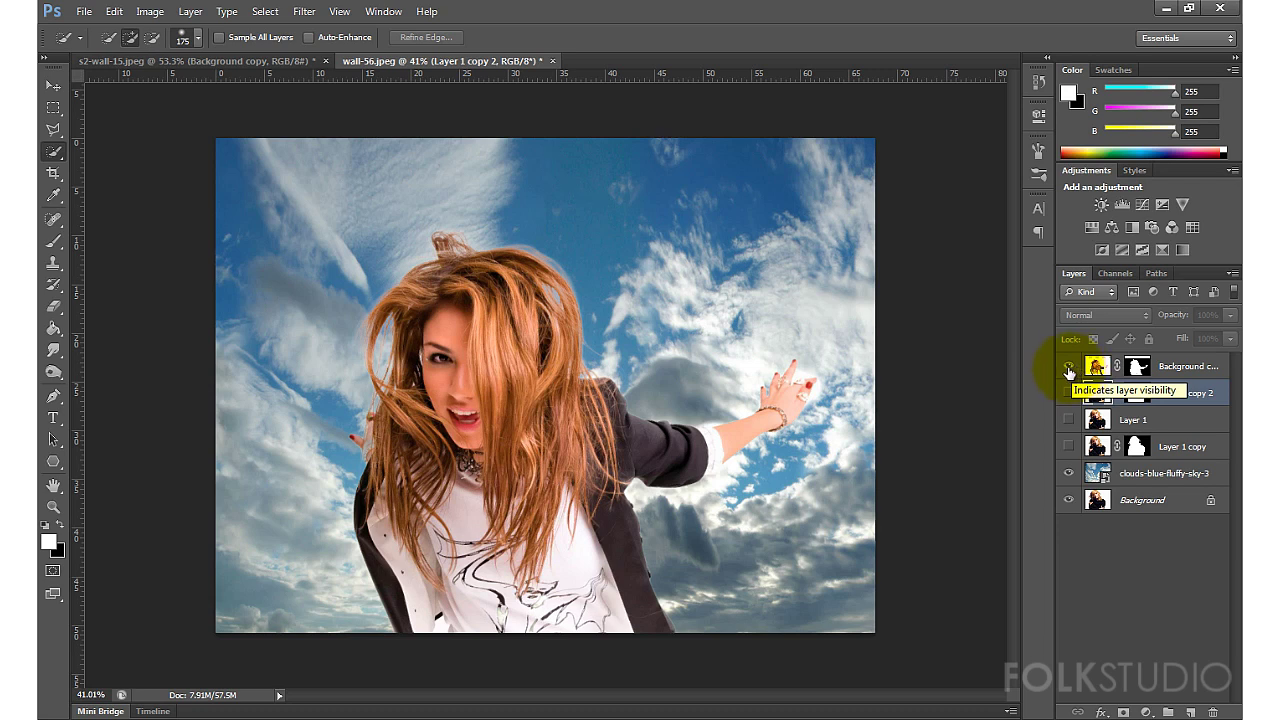
left_click(1069, 368)
left_click(1070, 394)
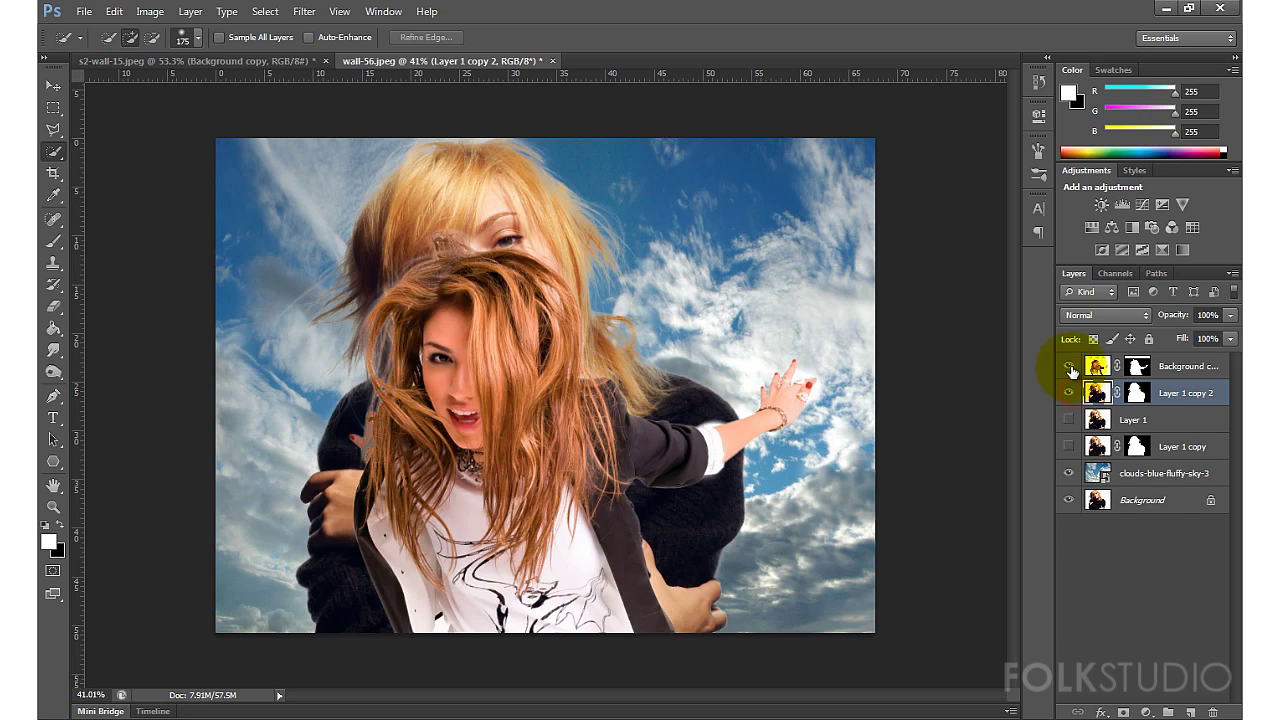
left_click(1069, 367)
mouse_move(153, 711)
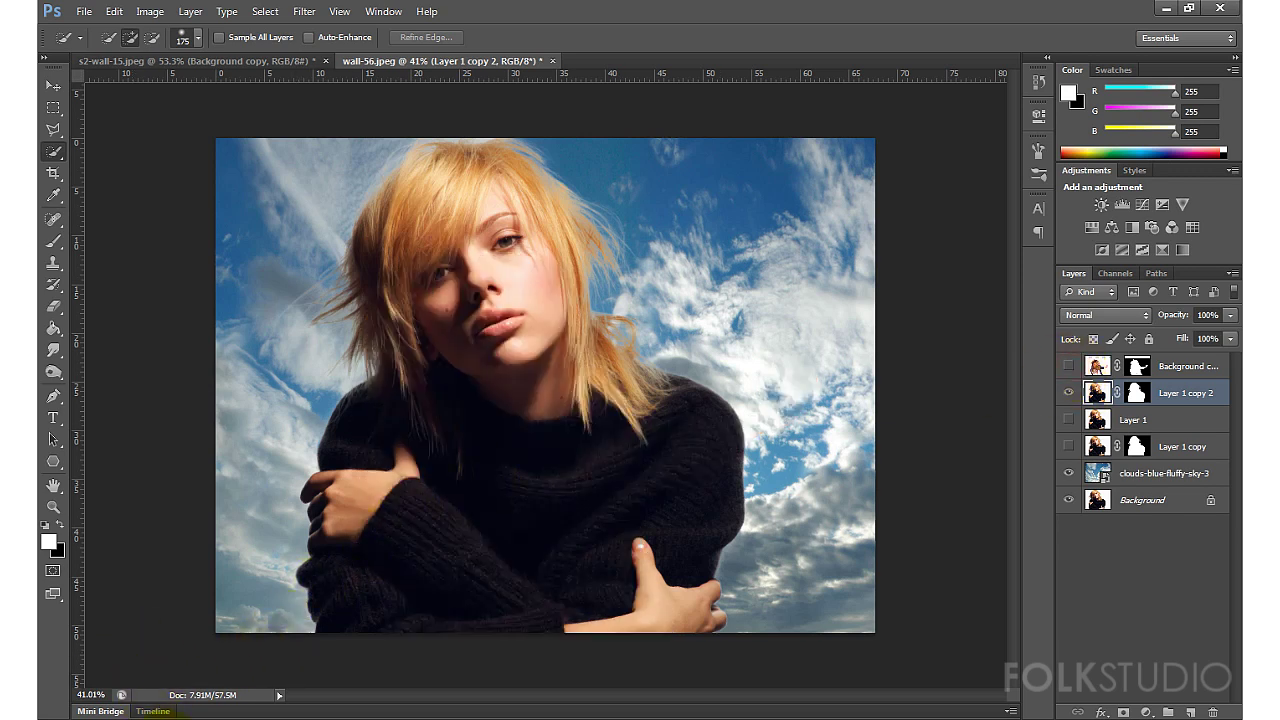
left_click(157, 645)
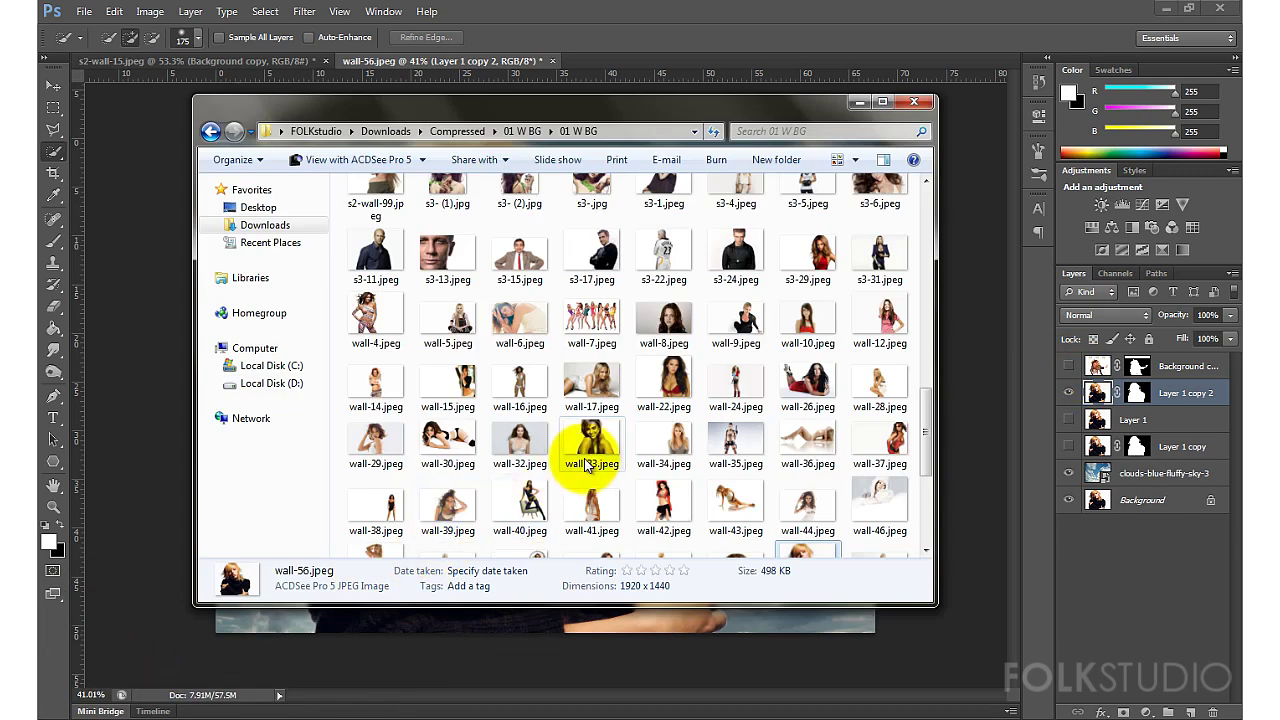
Step: Scroll through the 01 W BG images and clear the file selection
mouse_move(929, 428)
left_mouse_down()
mouse_move(921, 224)
mouse_move(935, 515)
left_mouse_up()
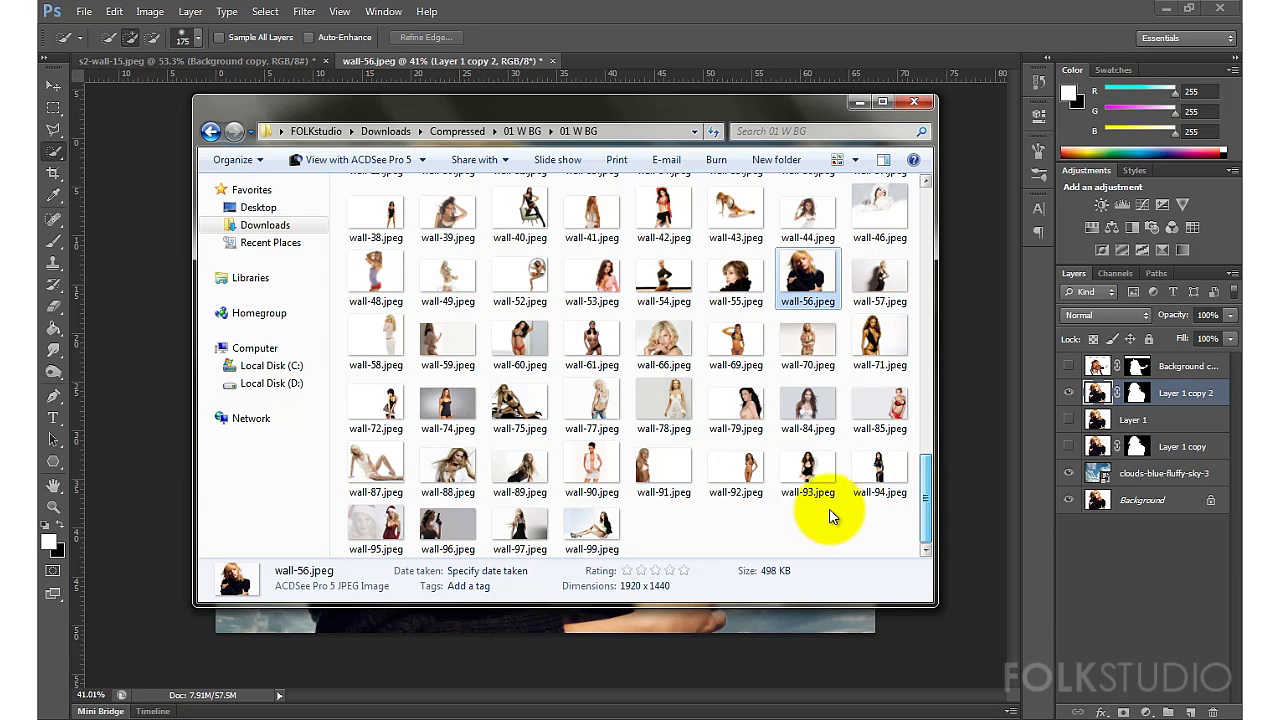
left_click(660, 540)
left_click(859, 103)
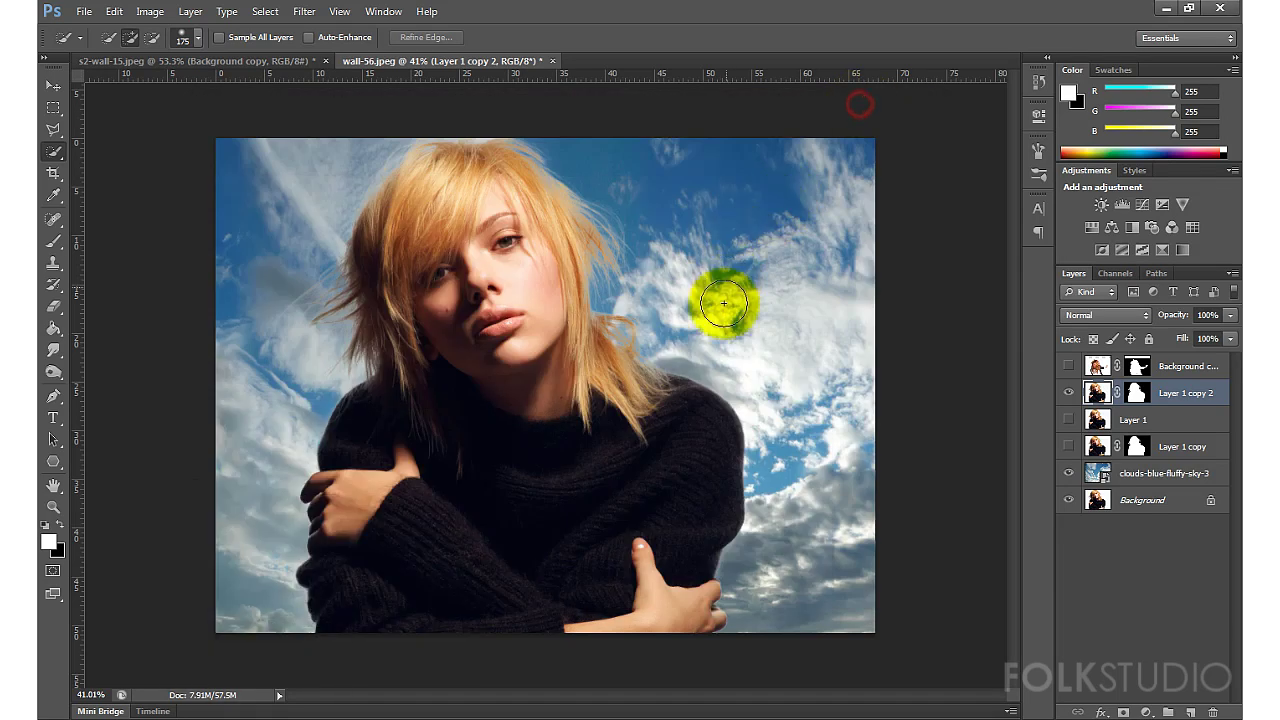